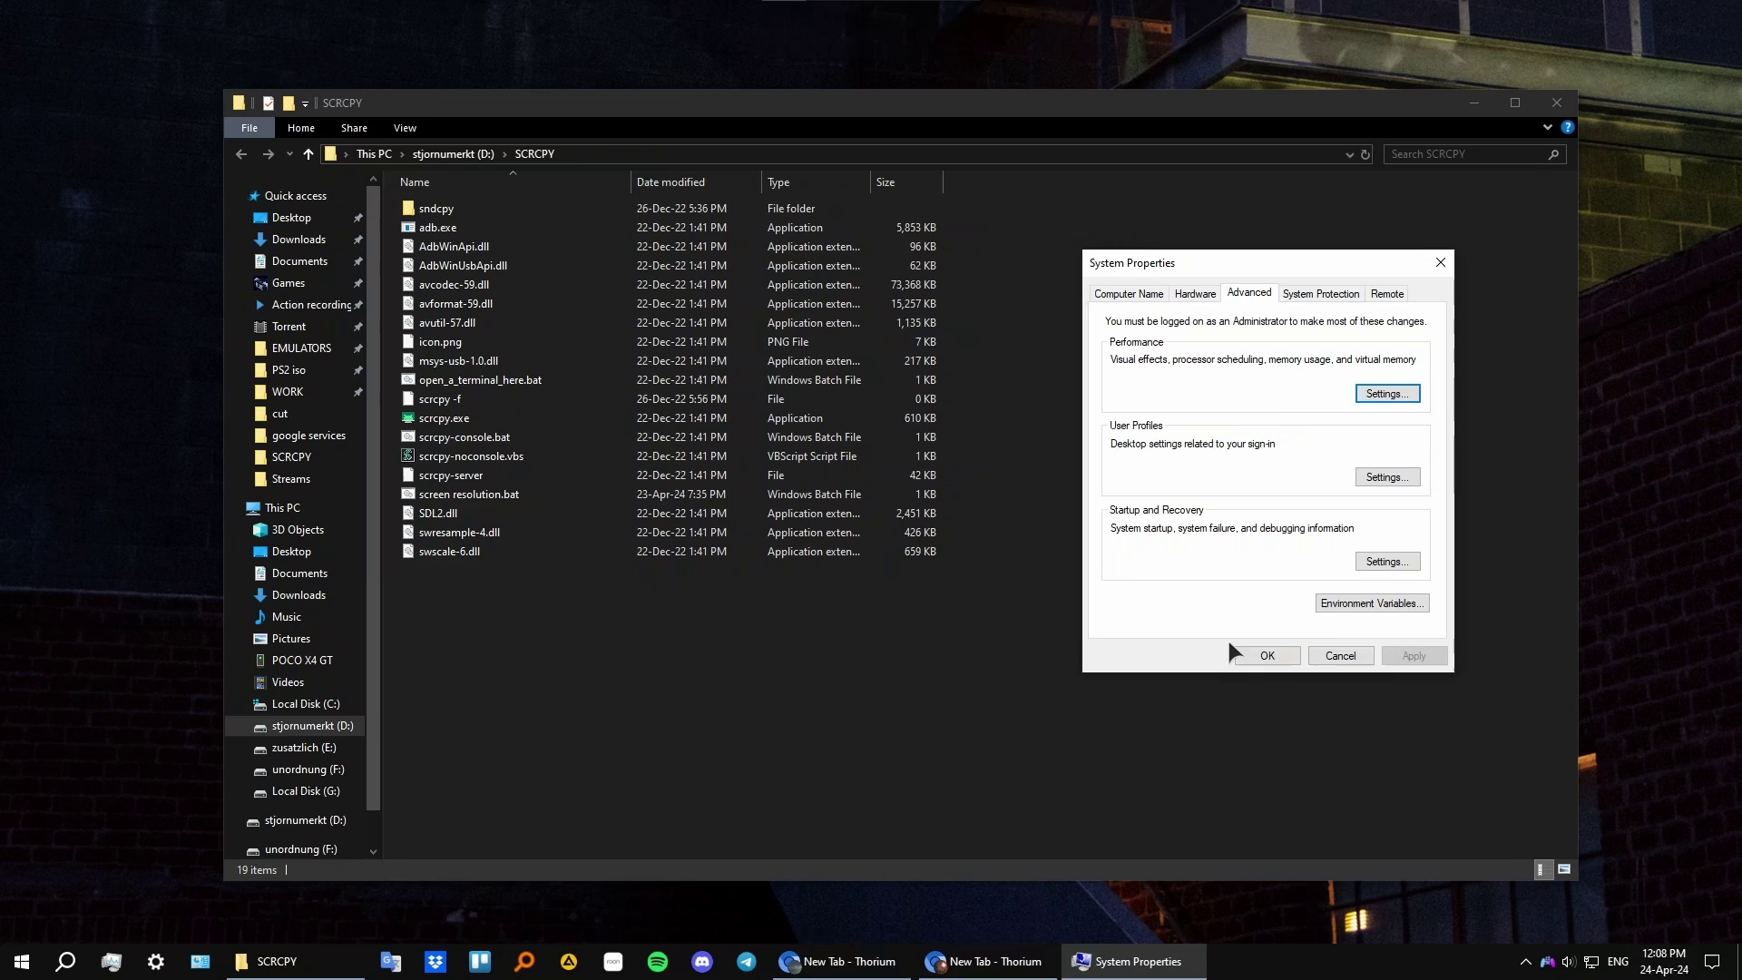
- Open the system Path variable from Environment Variables and add a blank new entry
drag(1259, 263, 1230, 266)
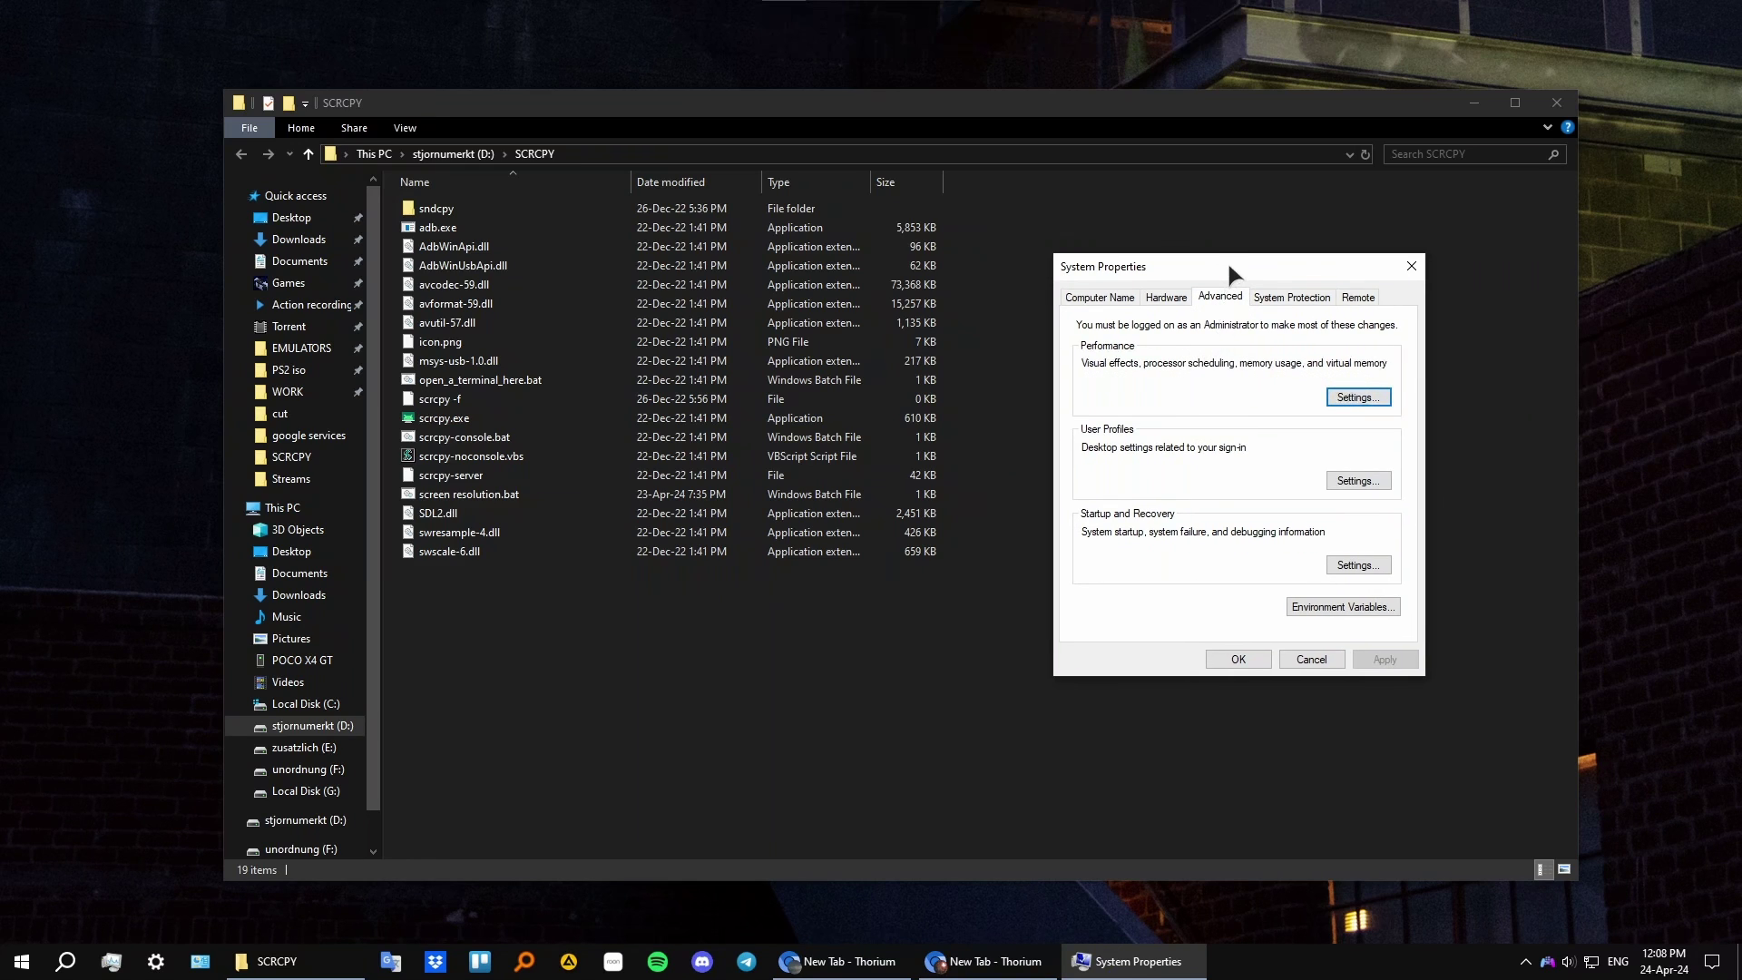
drag(1227, 260, 817, 281)
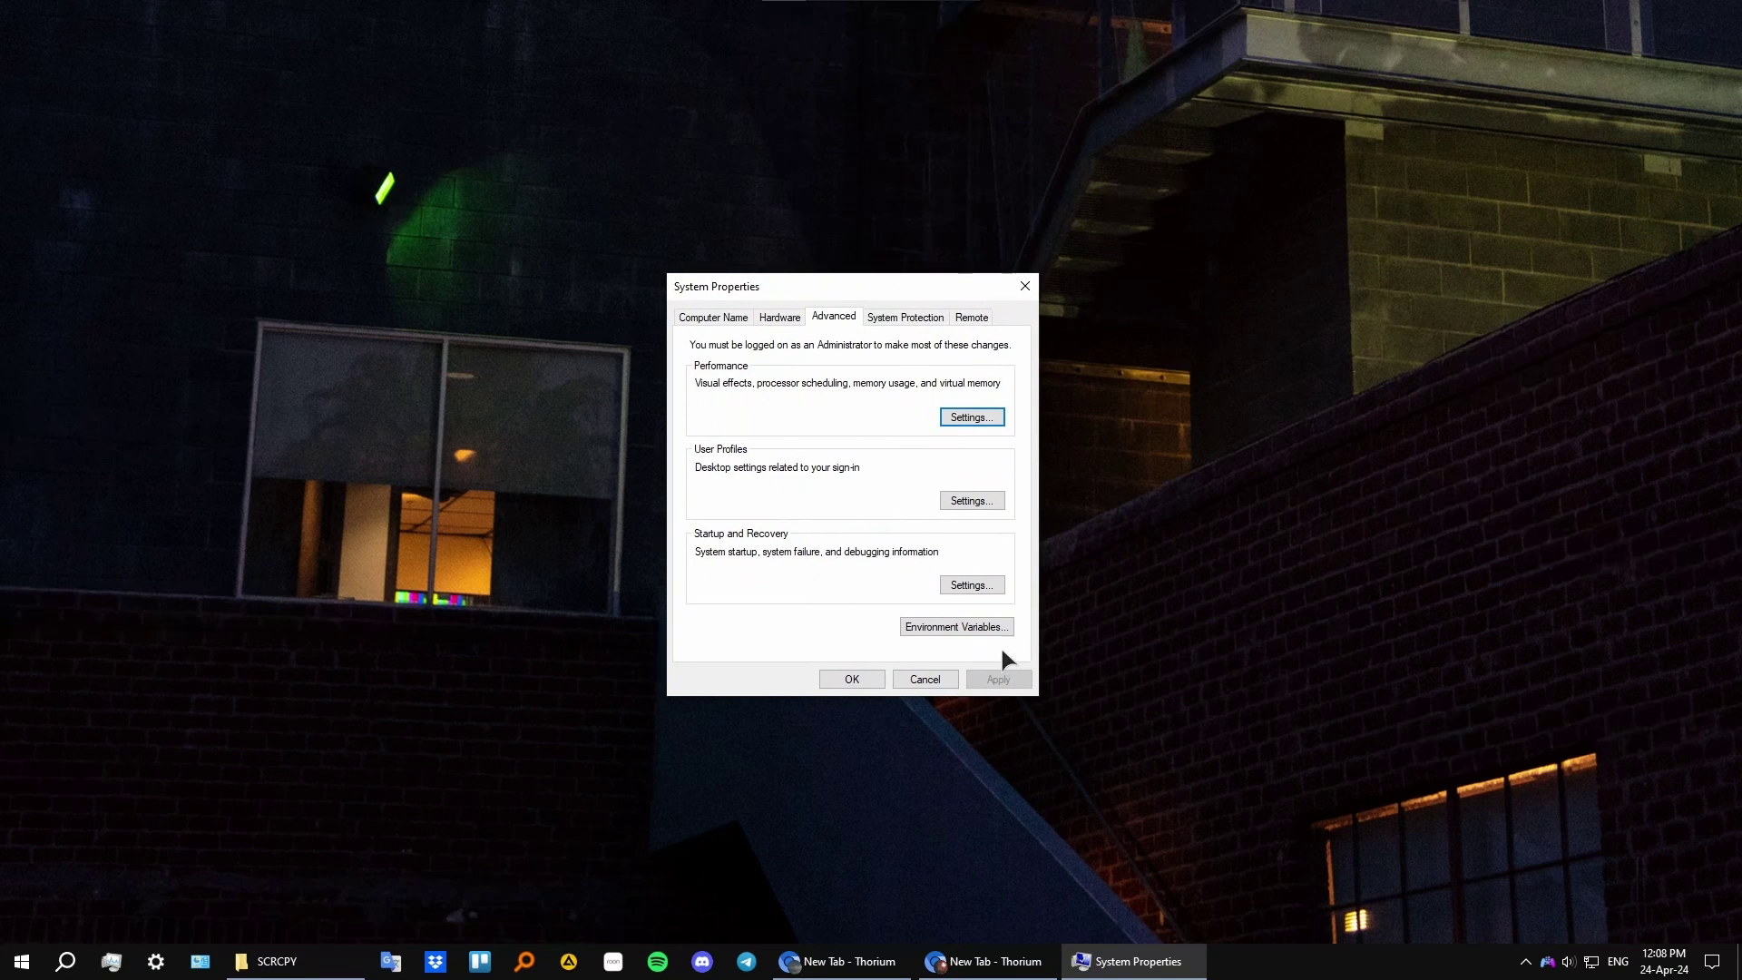
click(960, 629)
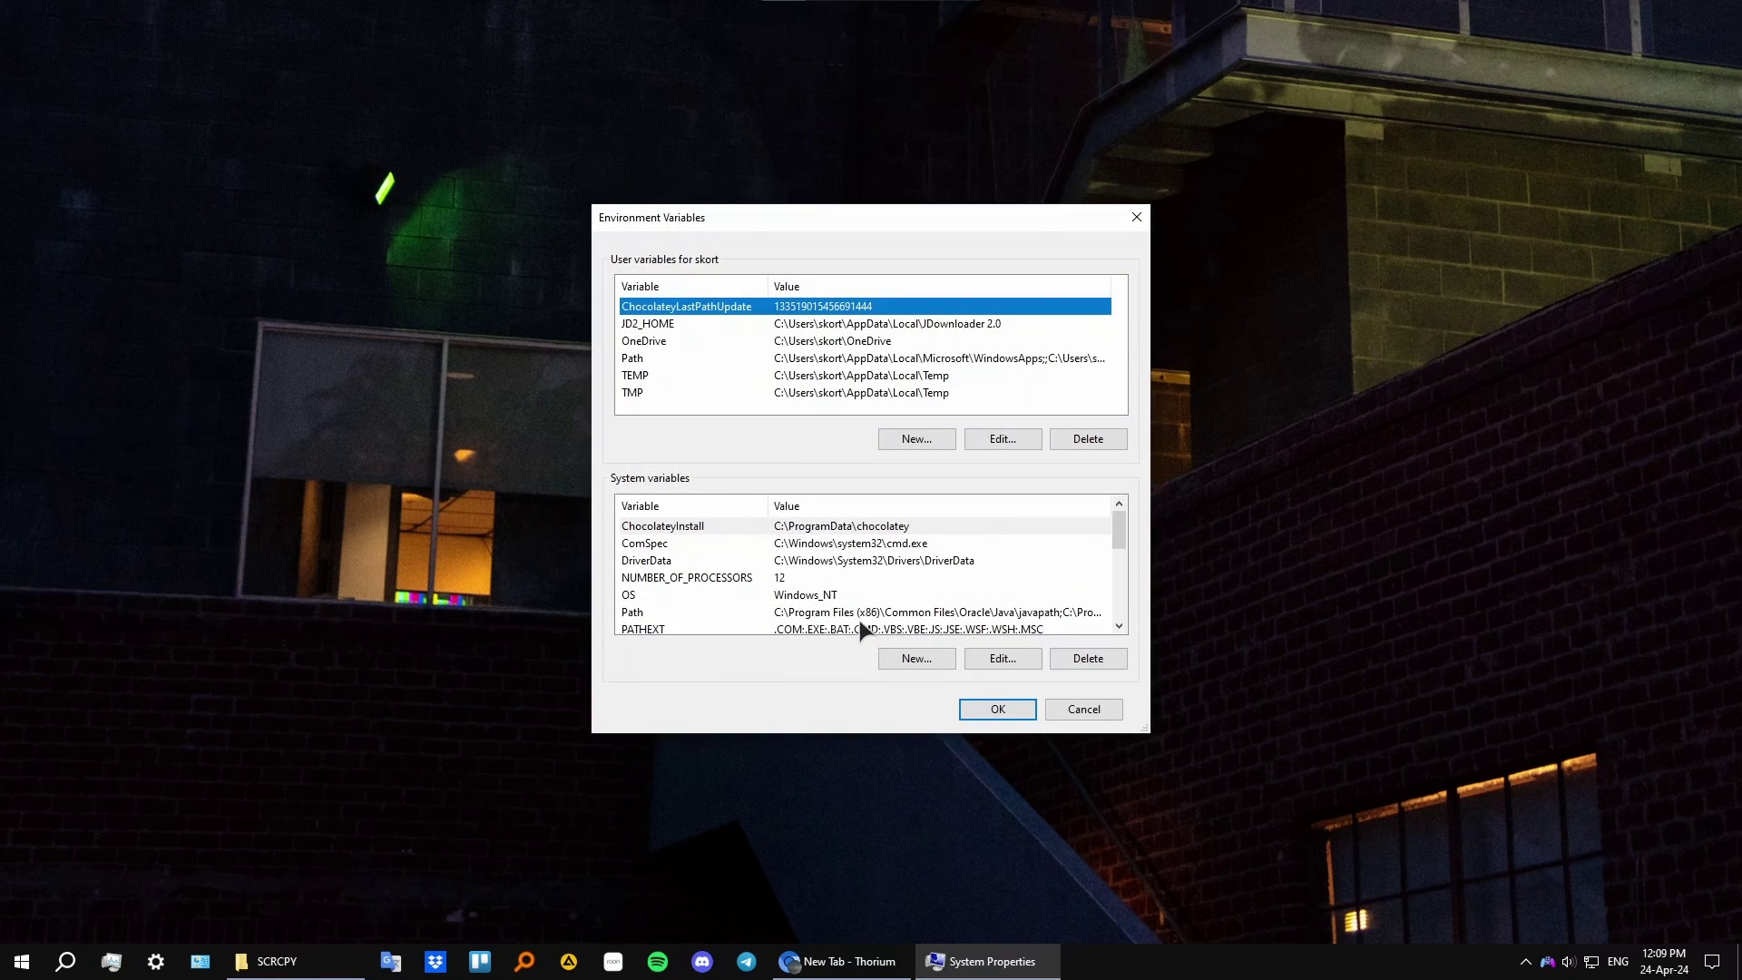
double_click(792, 608)
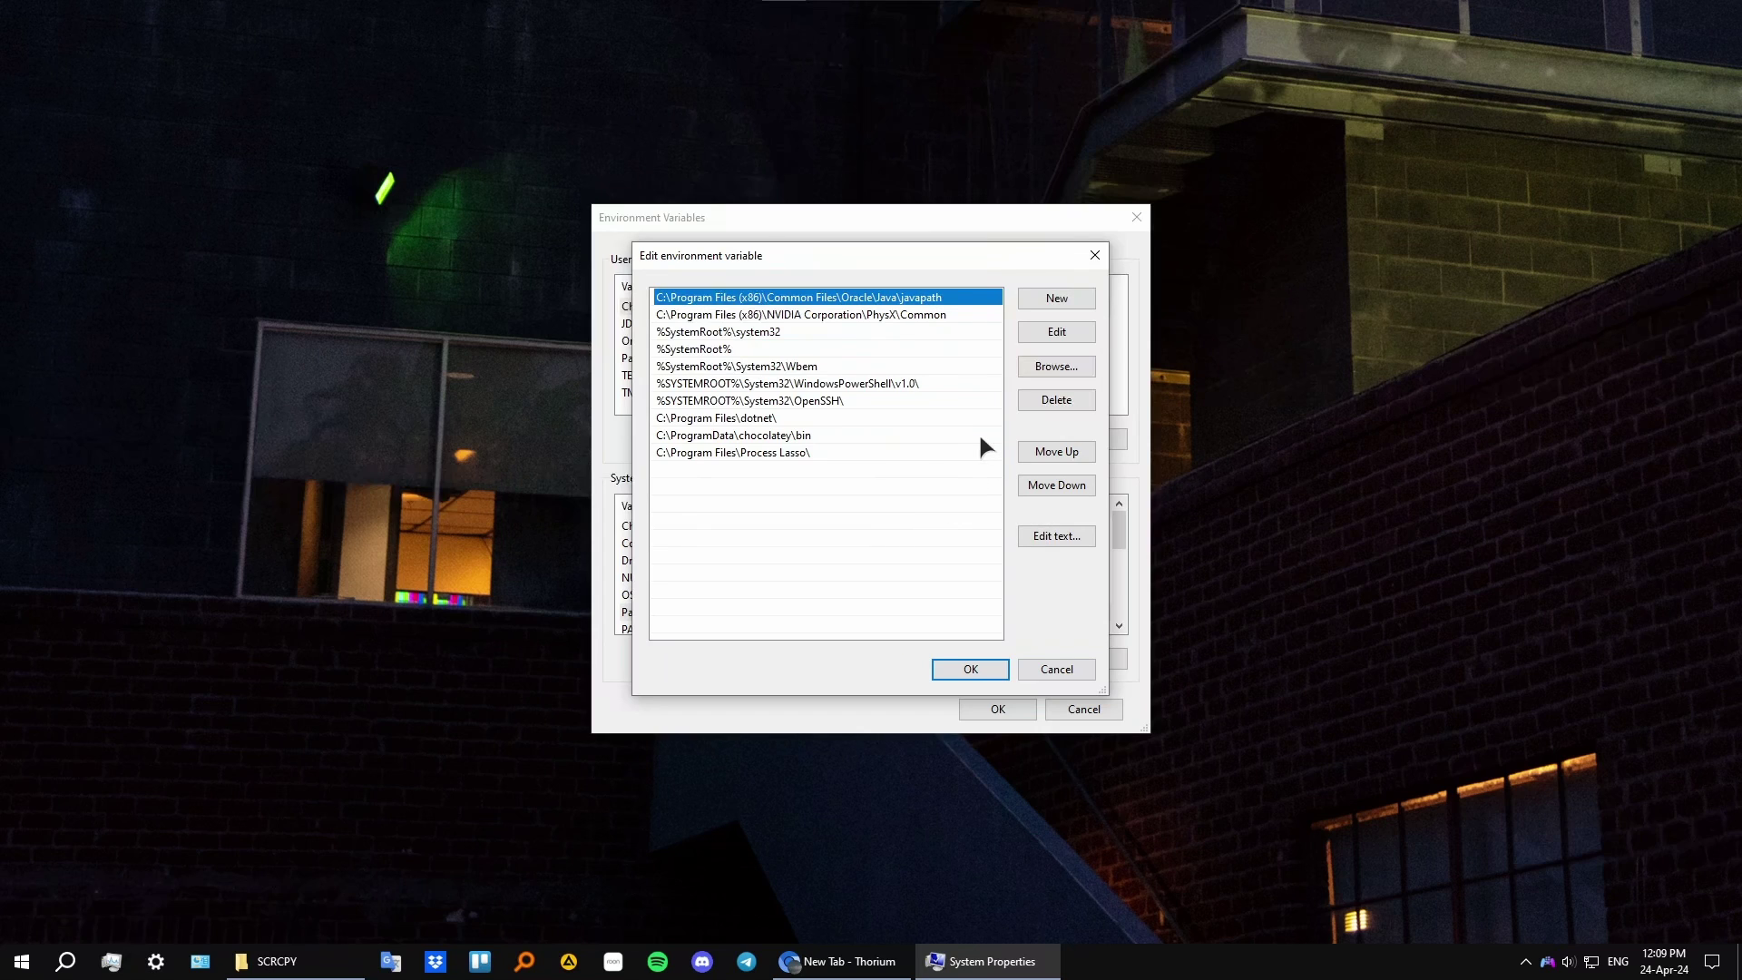
click(1041, 296)
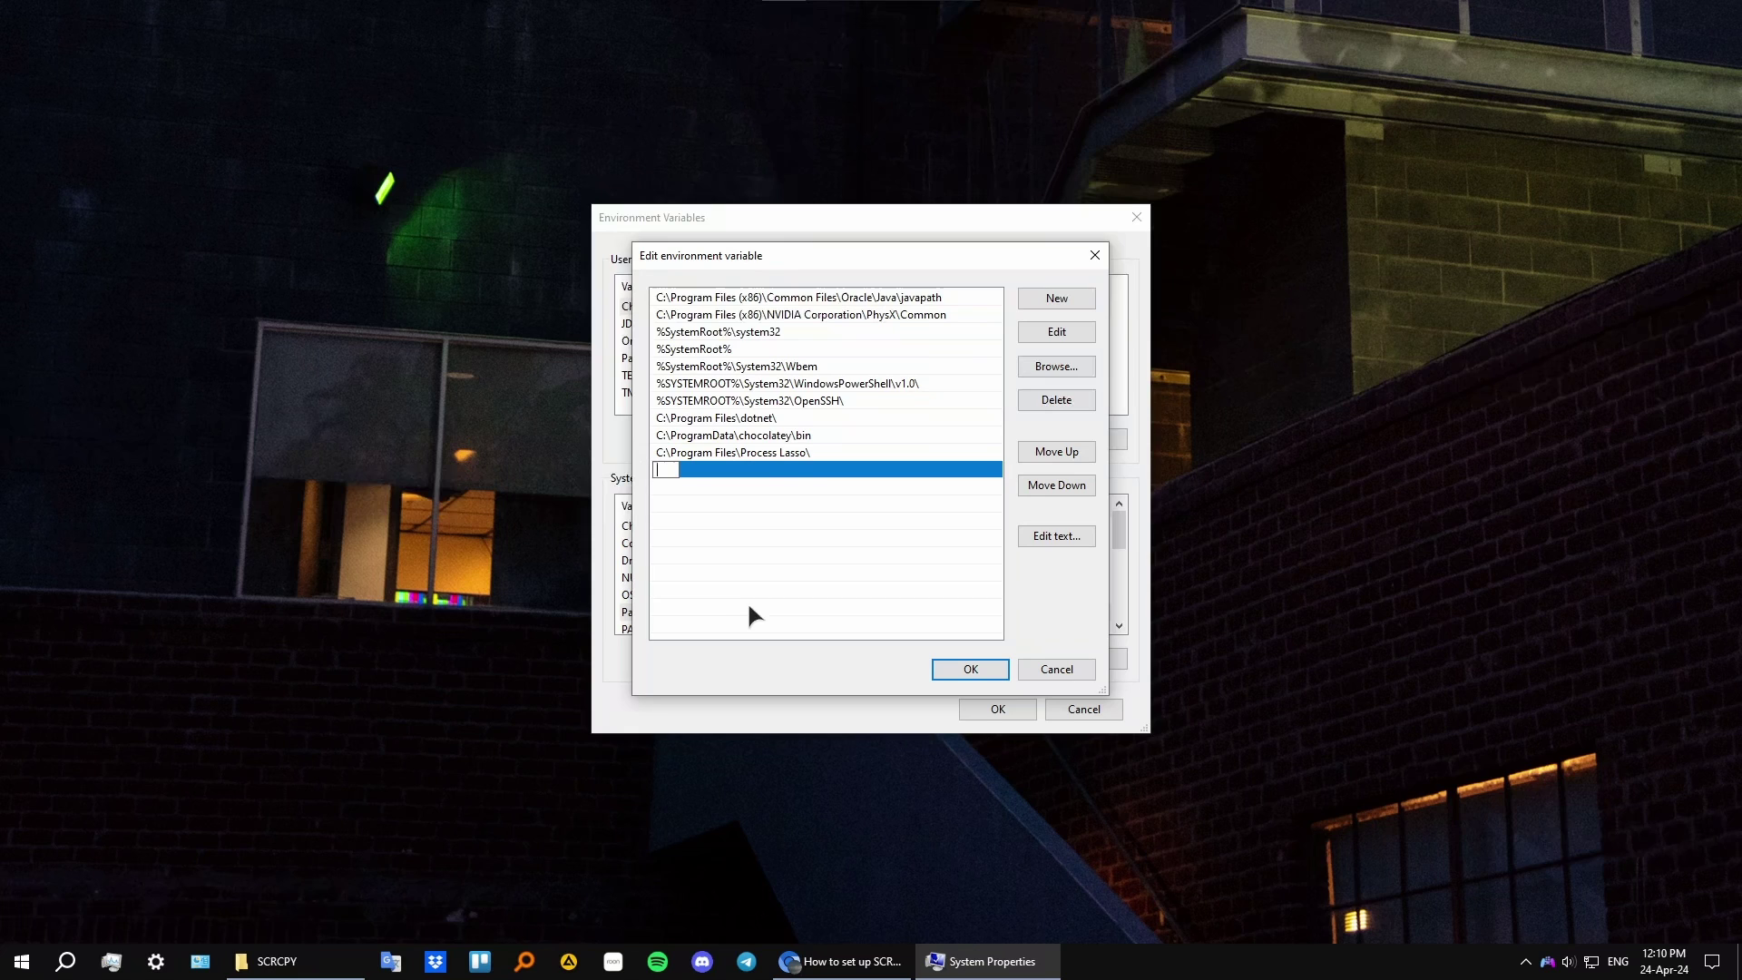
- Copy the folder path D:\SCRCPY from the SCRCPY Explorer window's address bar
click(287, 974)
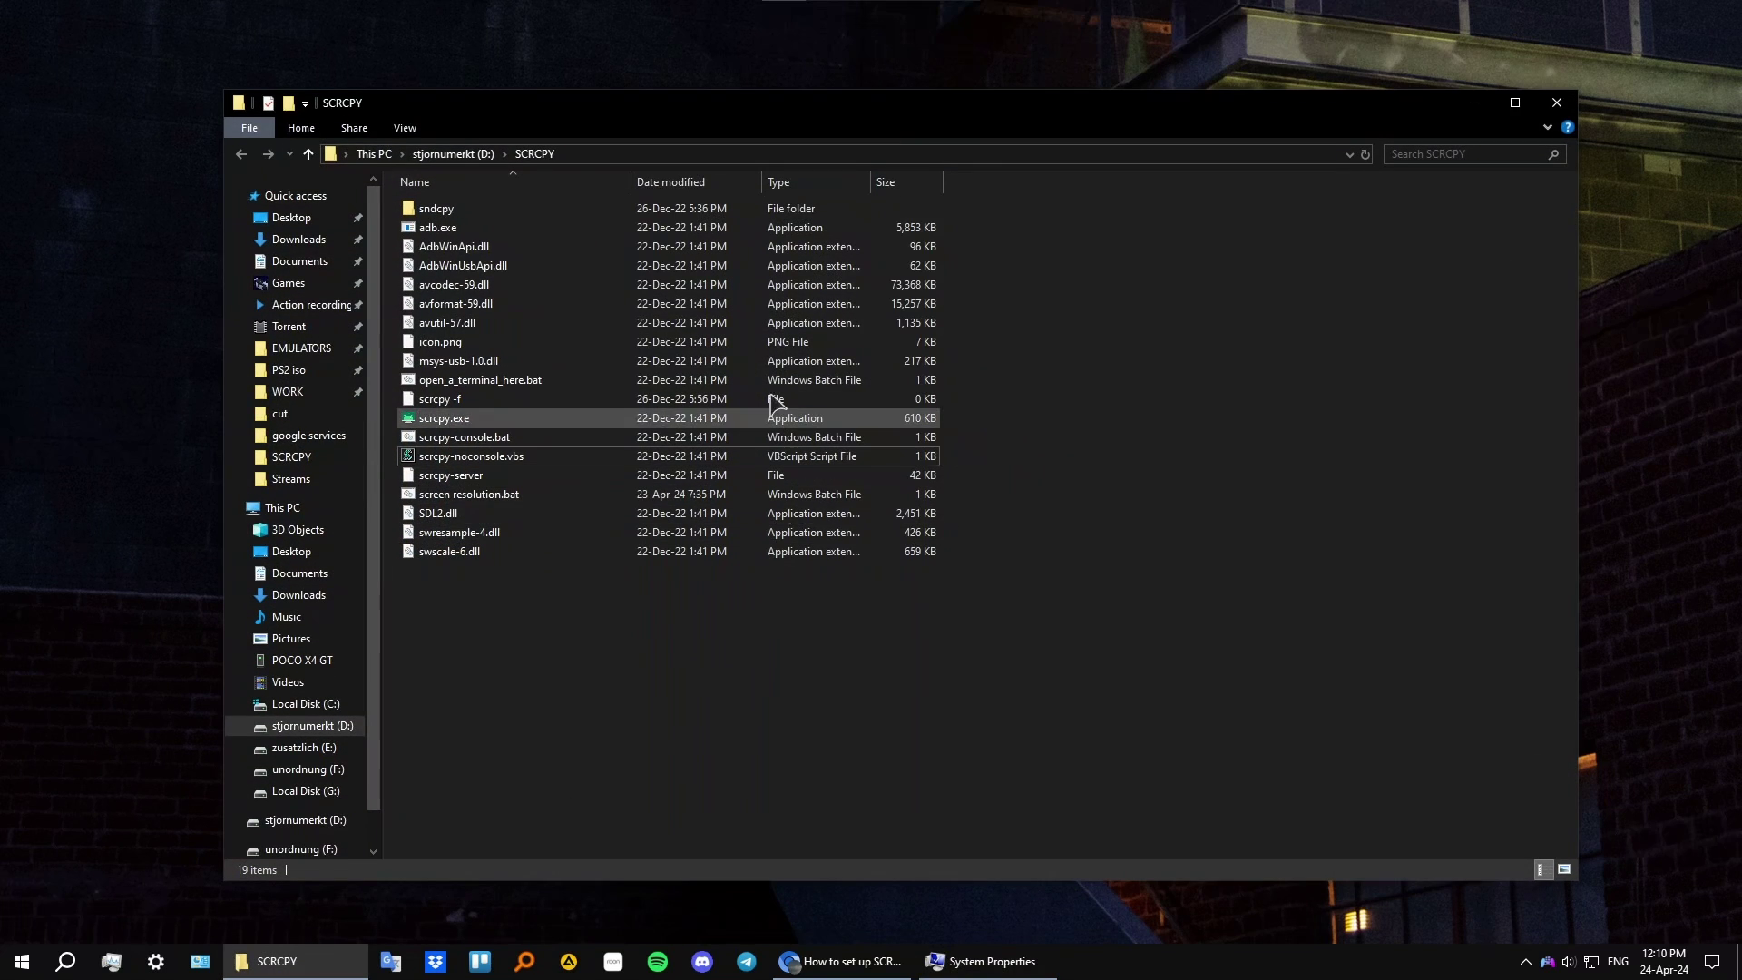
click(632, 154)
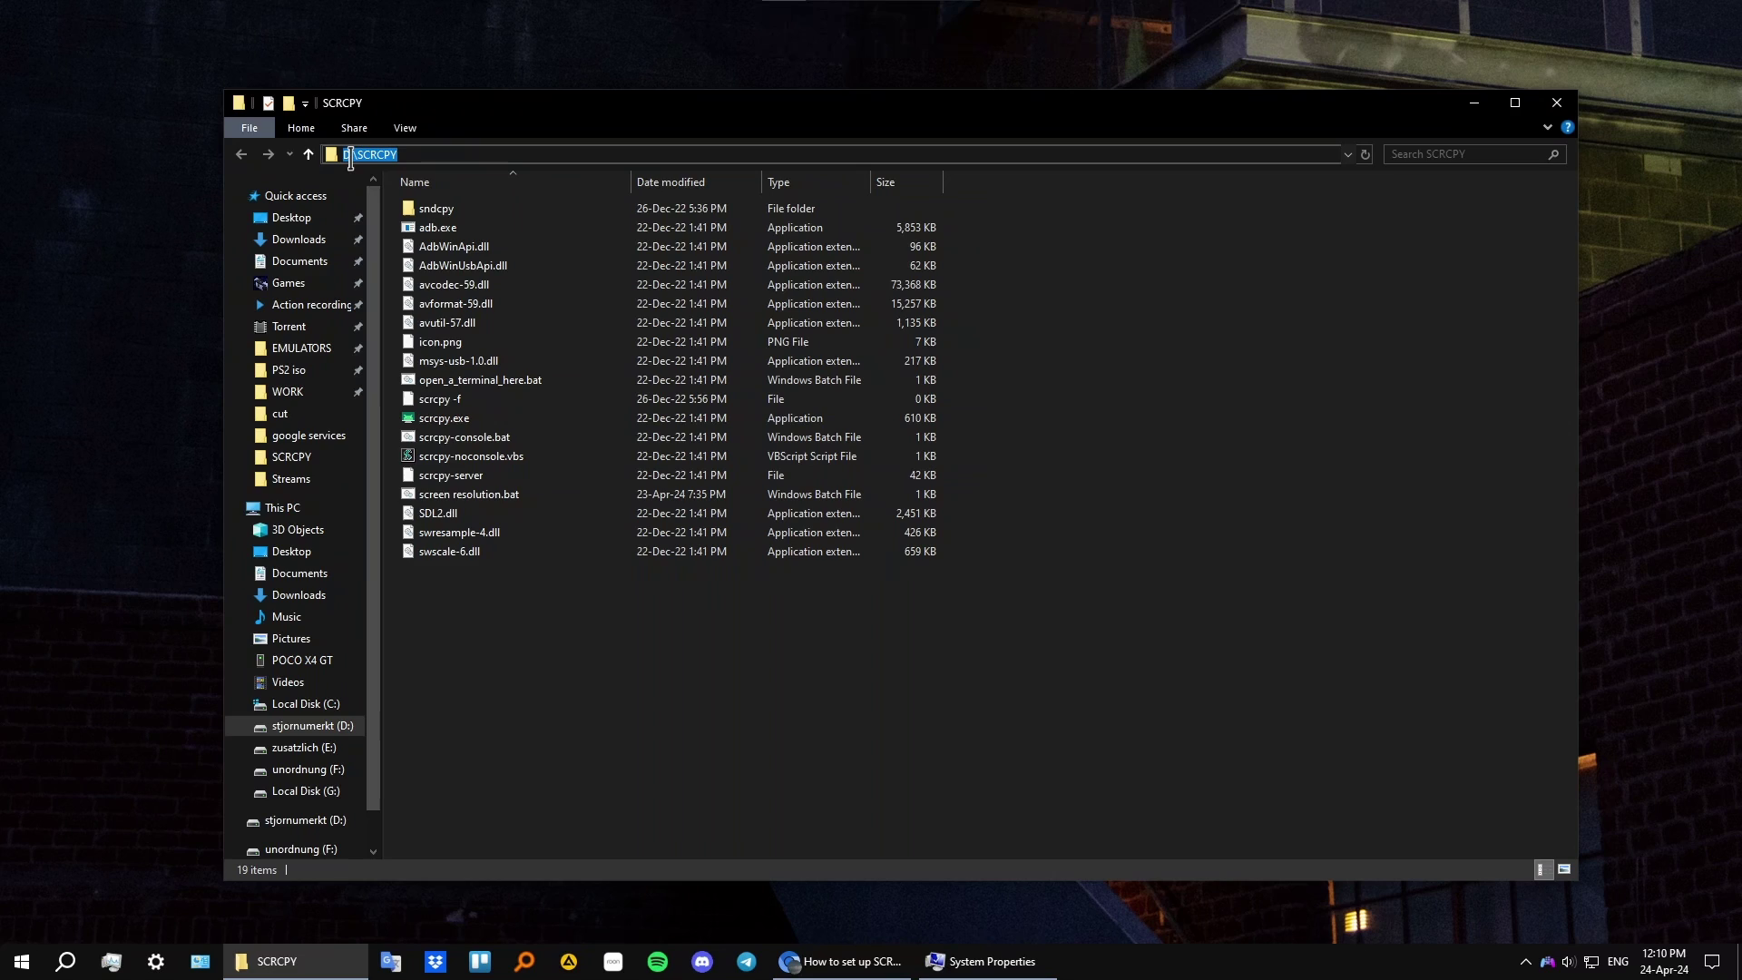
click(474, 156)
click(755, 688)
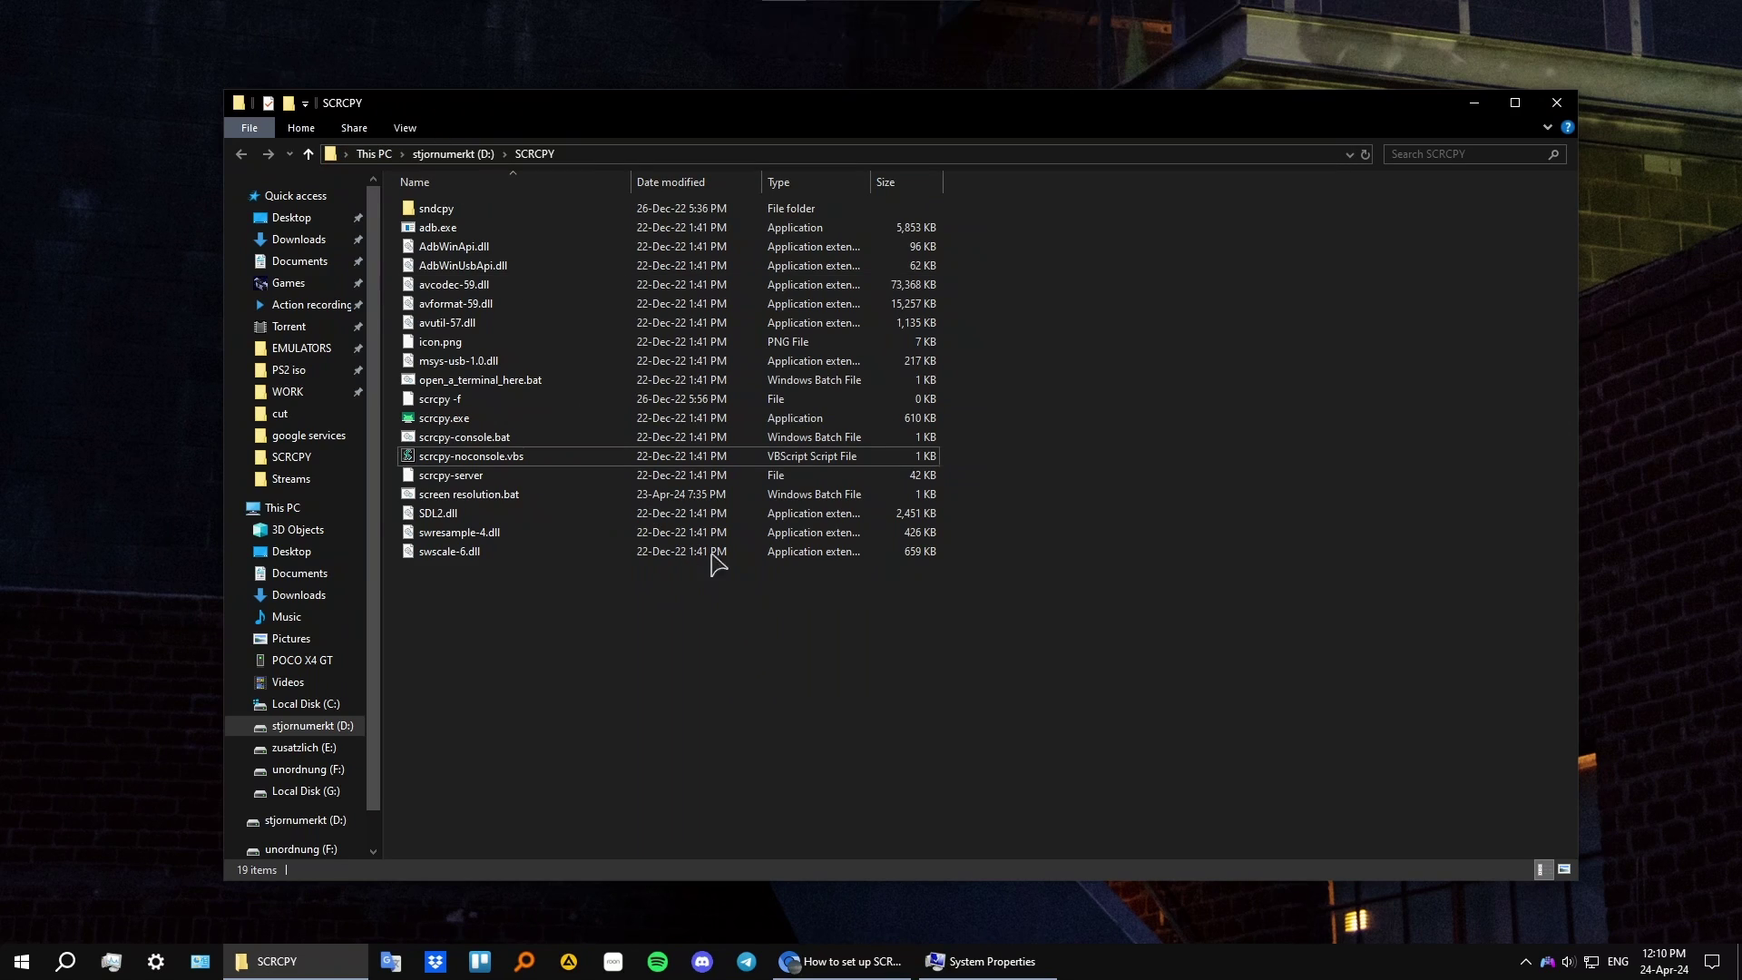
click(586, 156)
key(ctrl+c)
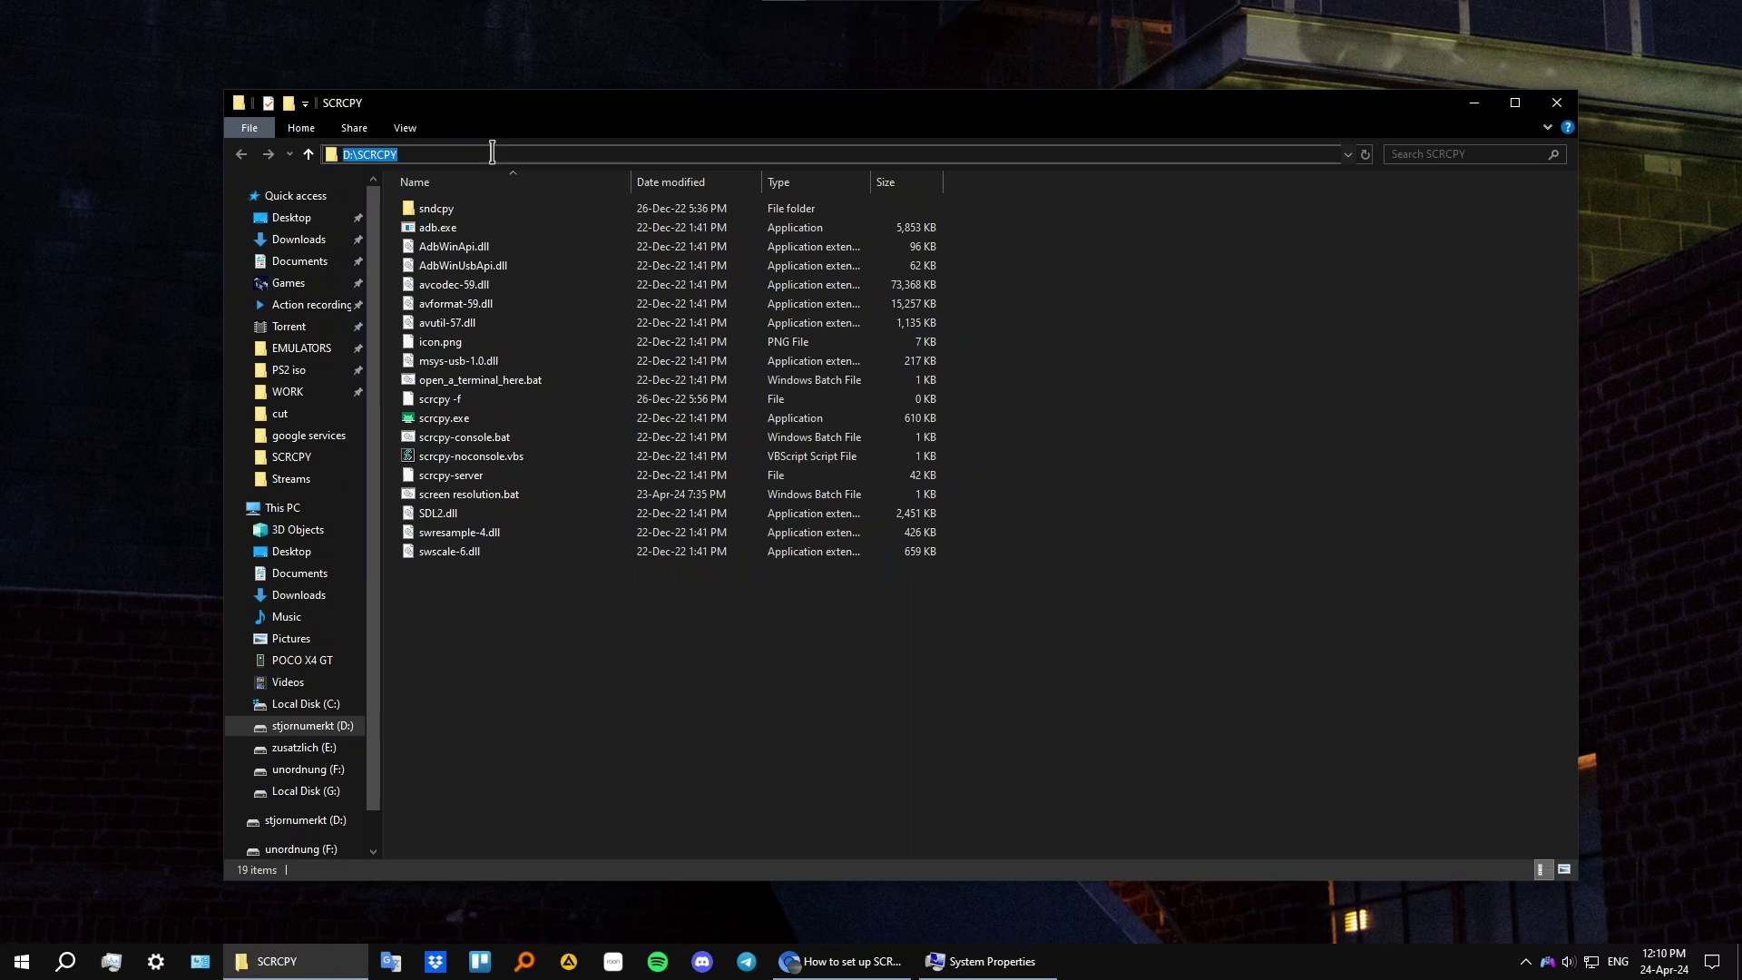
right_click(419, 155)
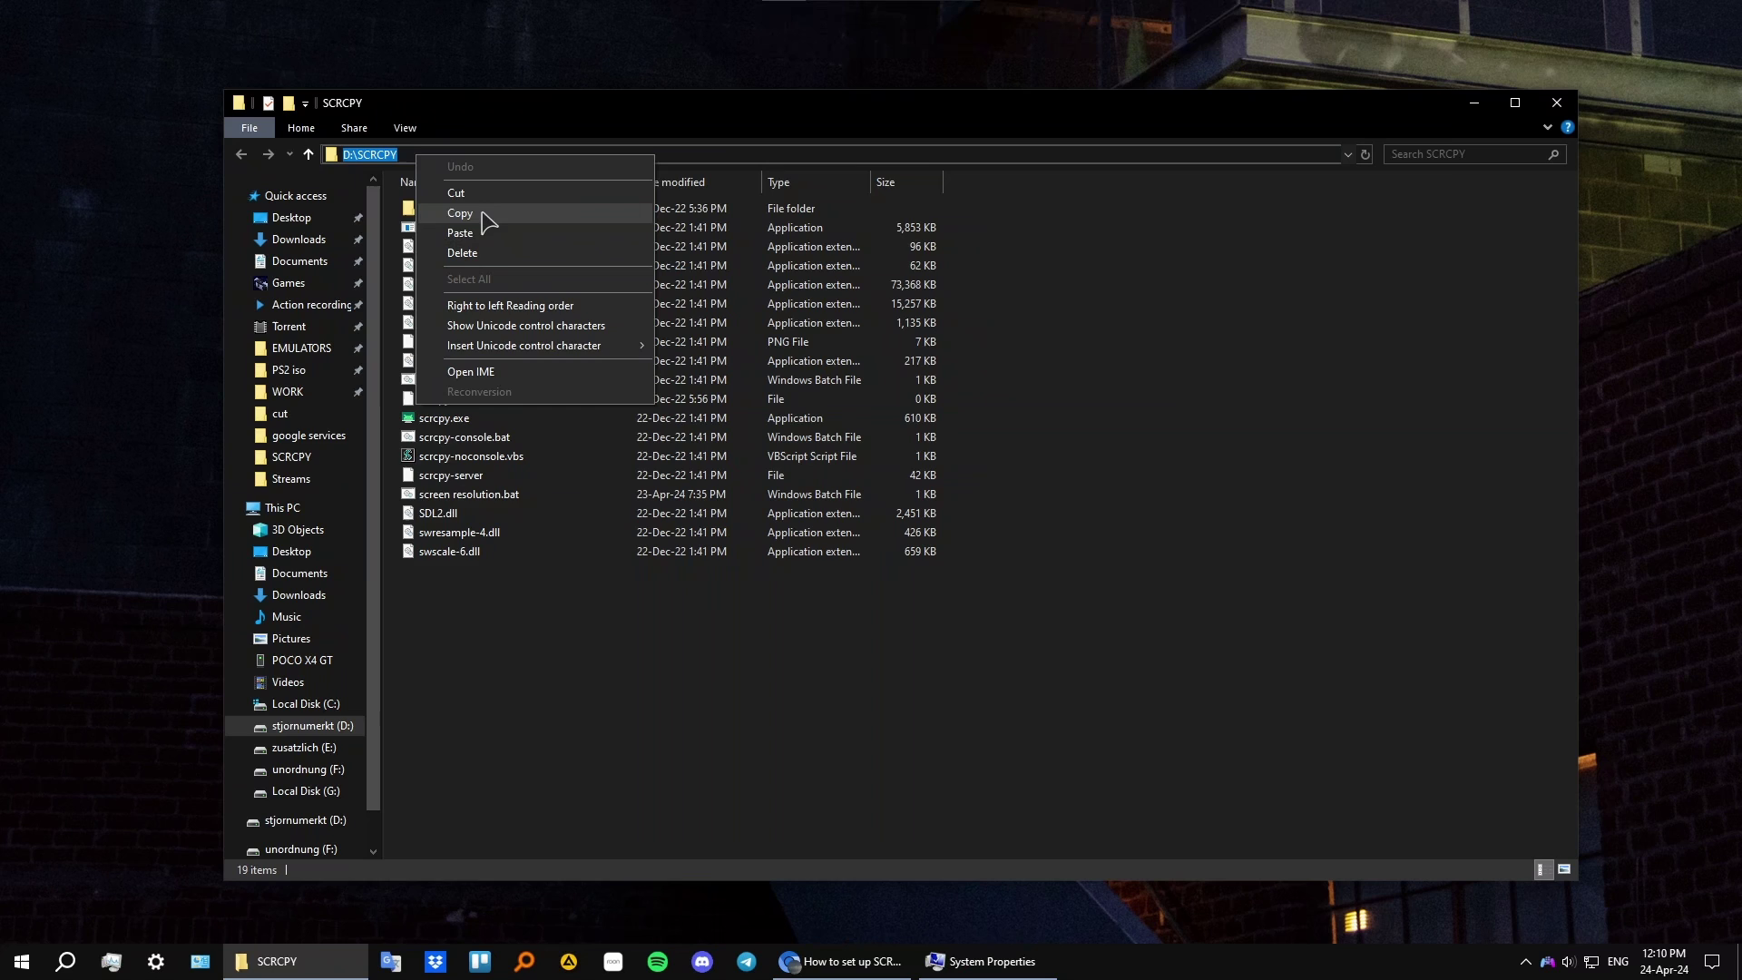
click(1334, 381)
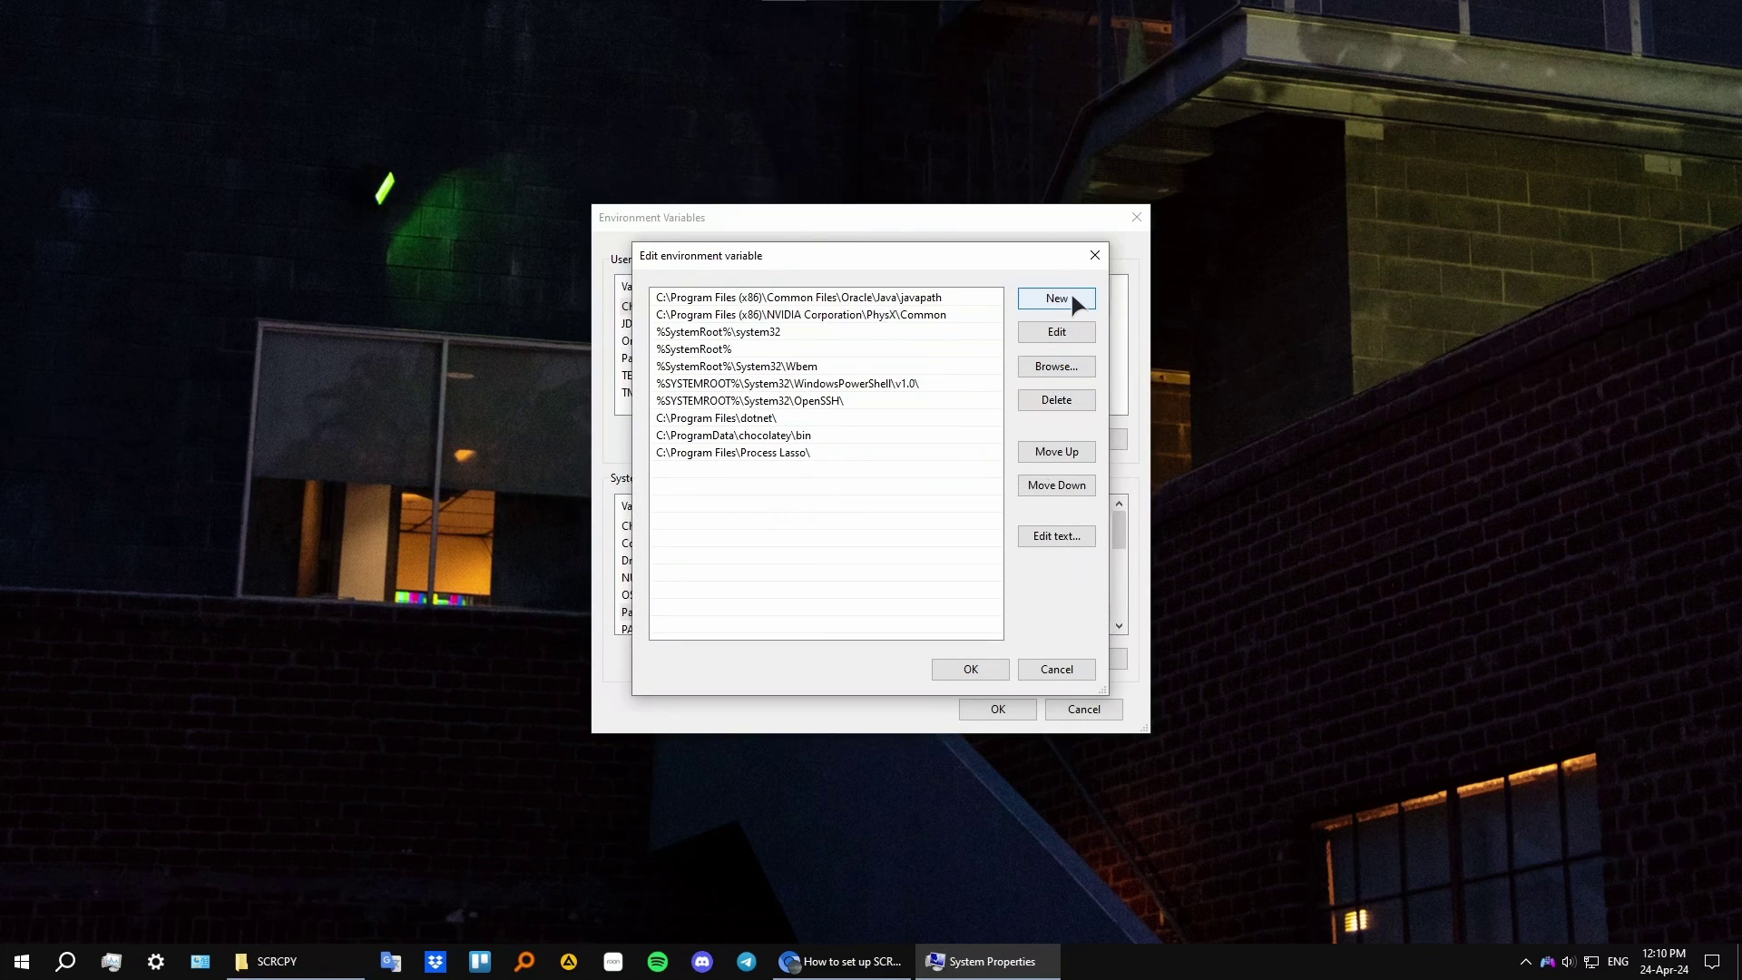
- Paste D:\SCRCPY as a new system Path entry and confirm with OK
click(1073, 304)
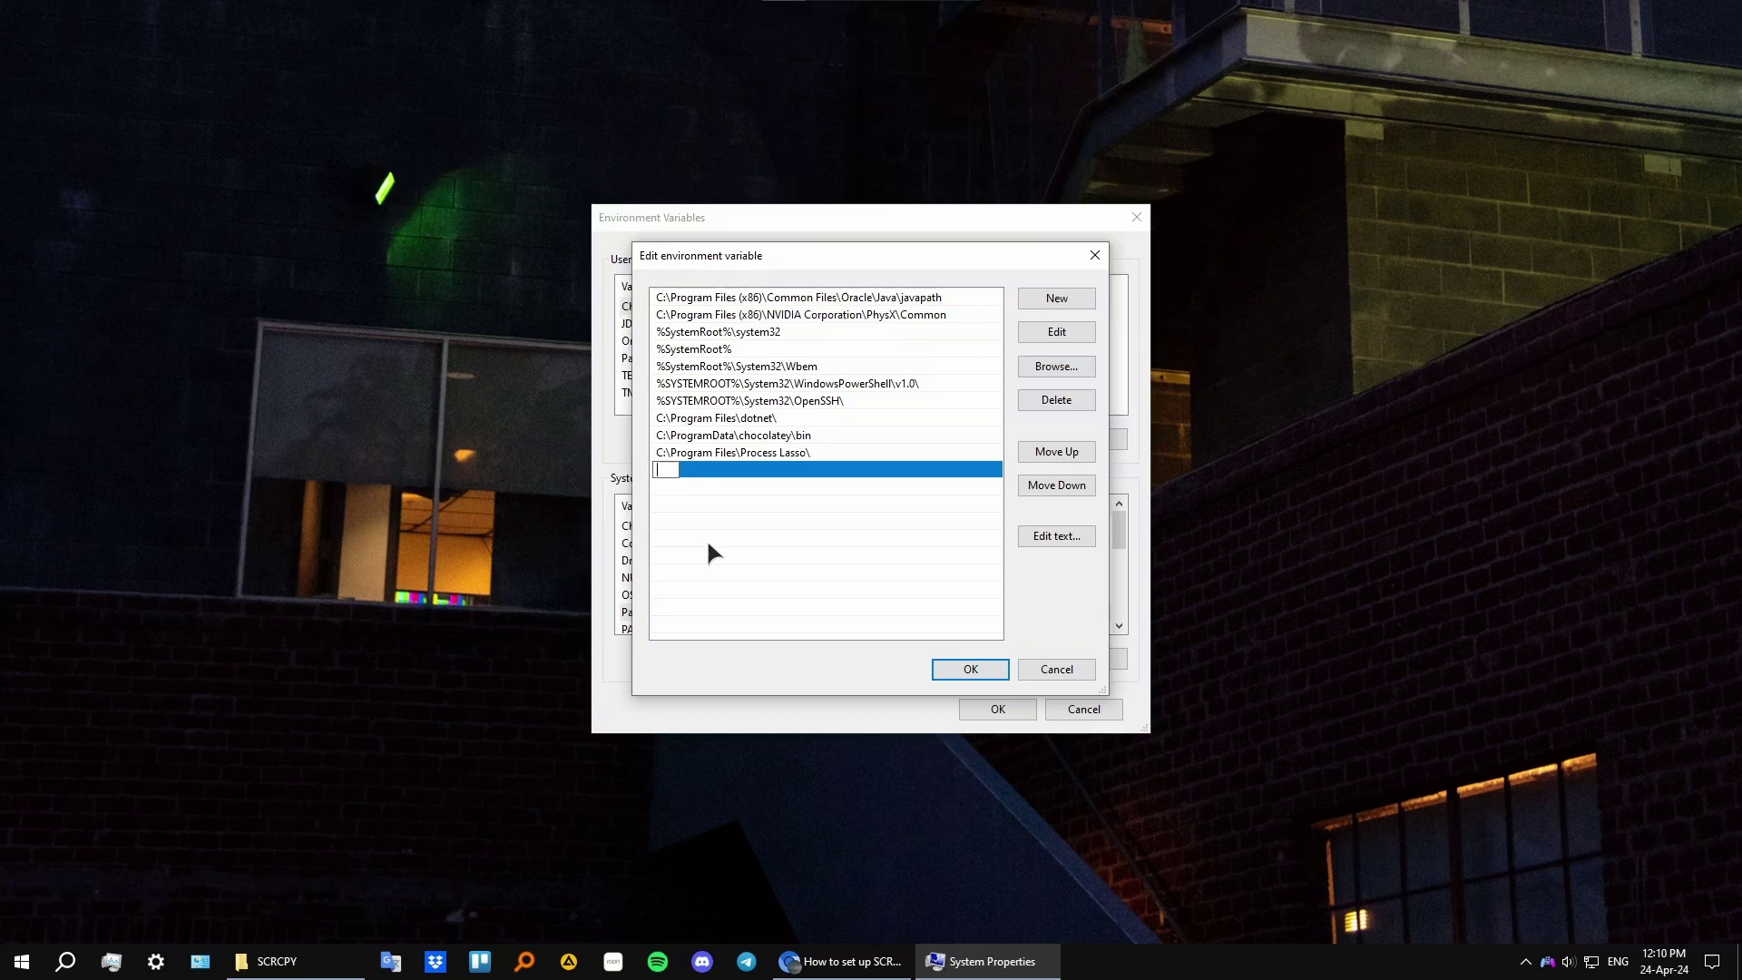
key(ctrl+v)
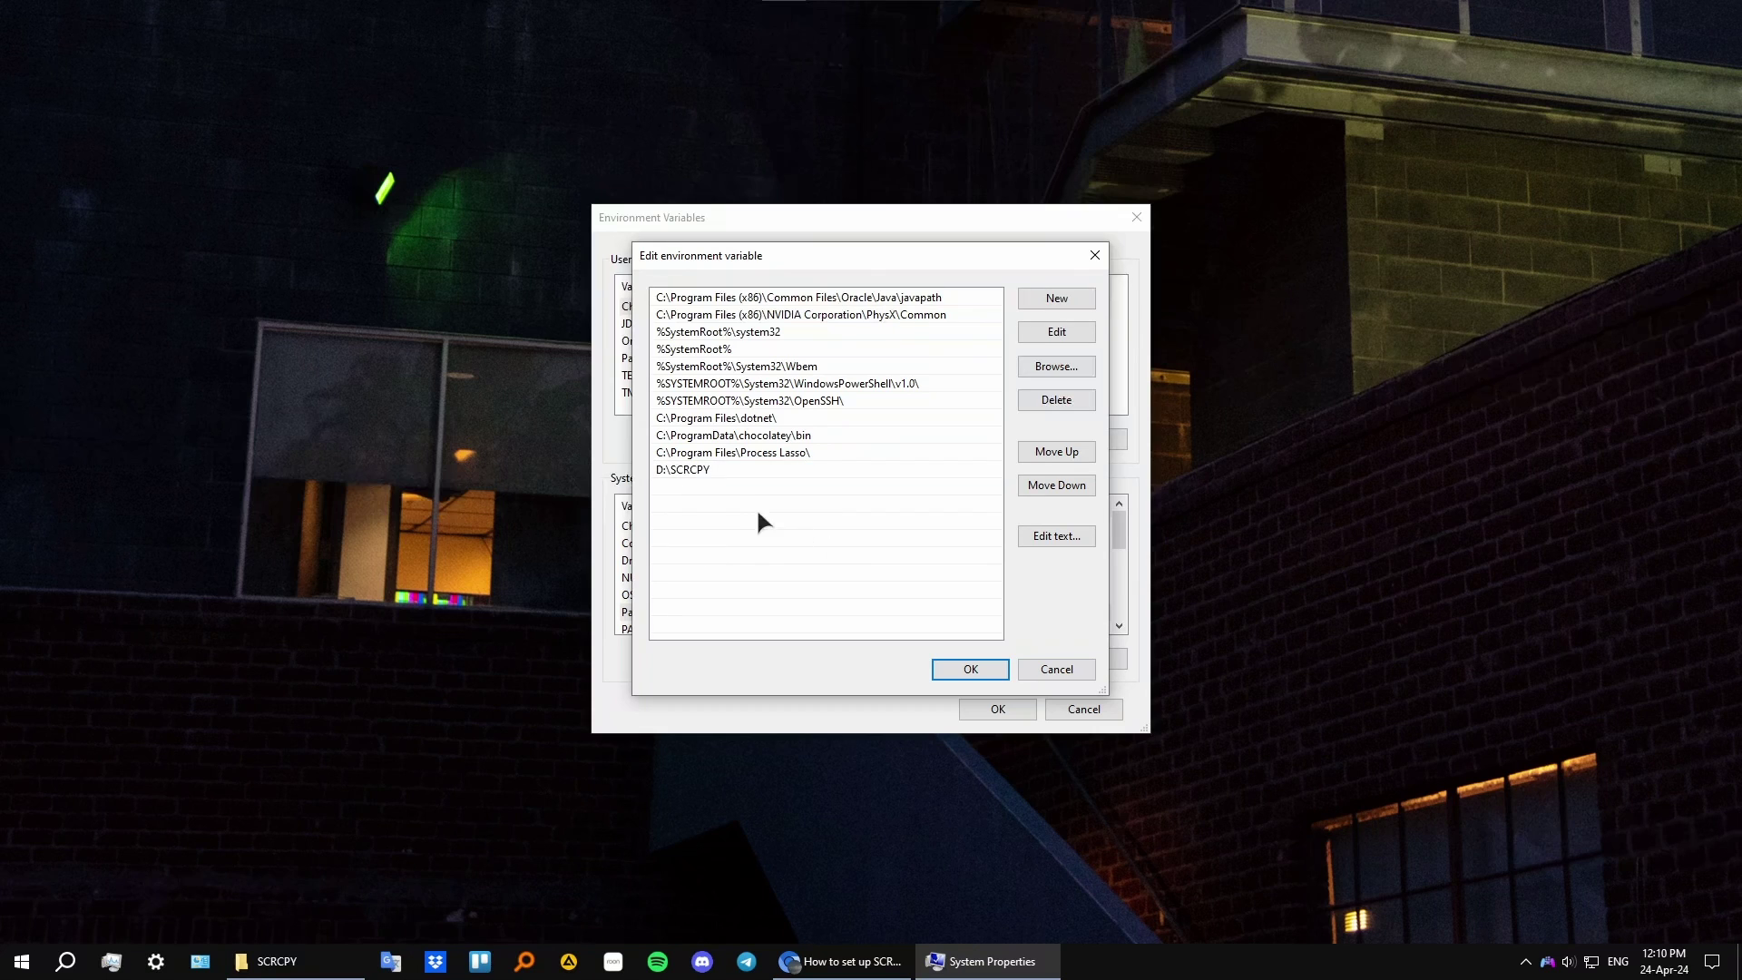
key(Return)
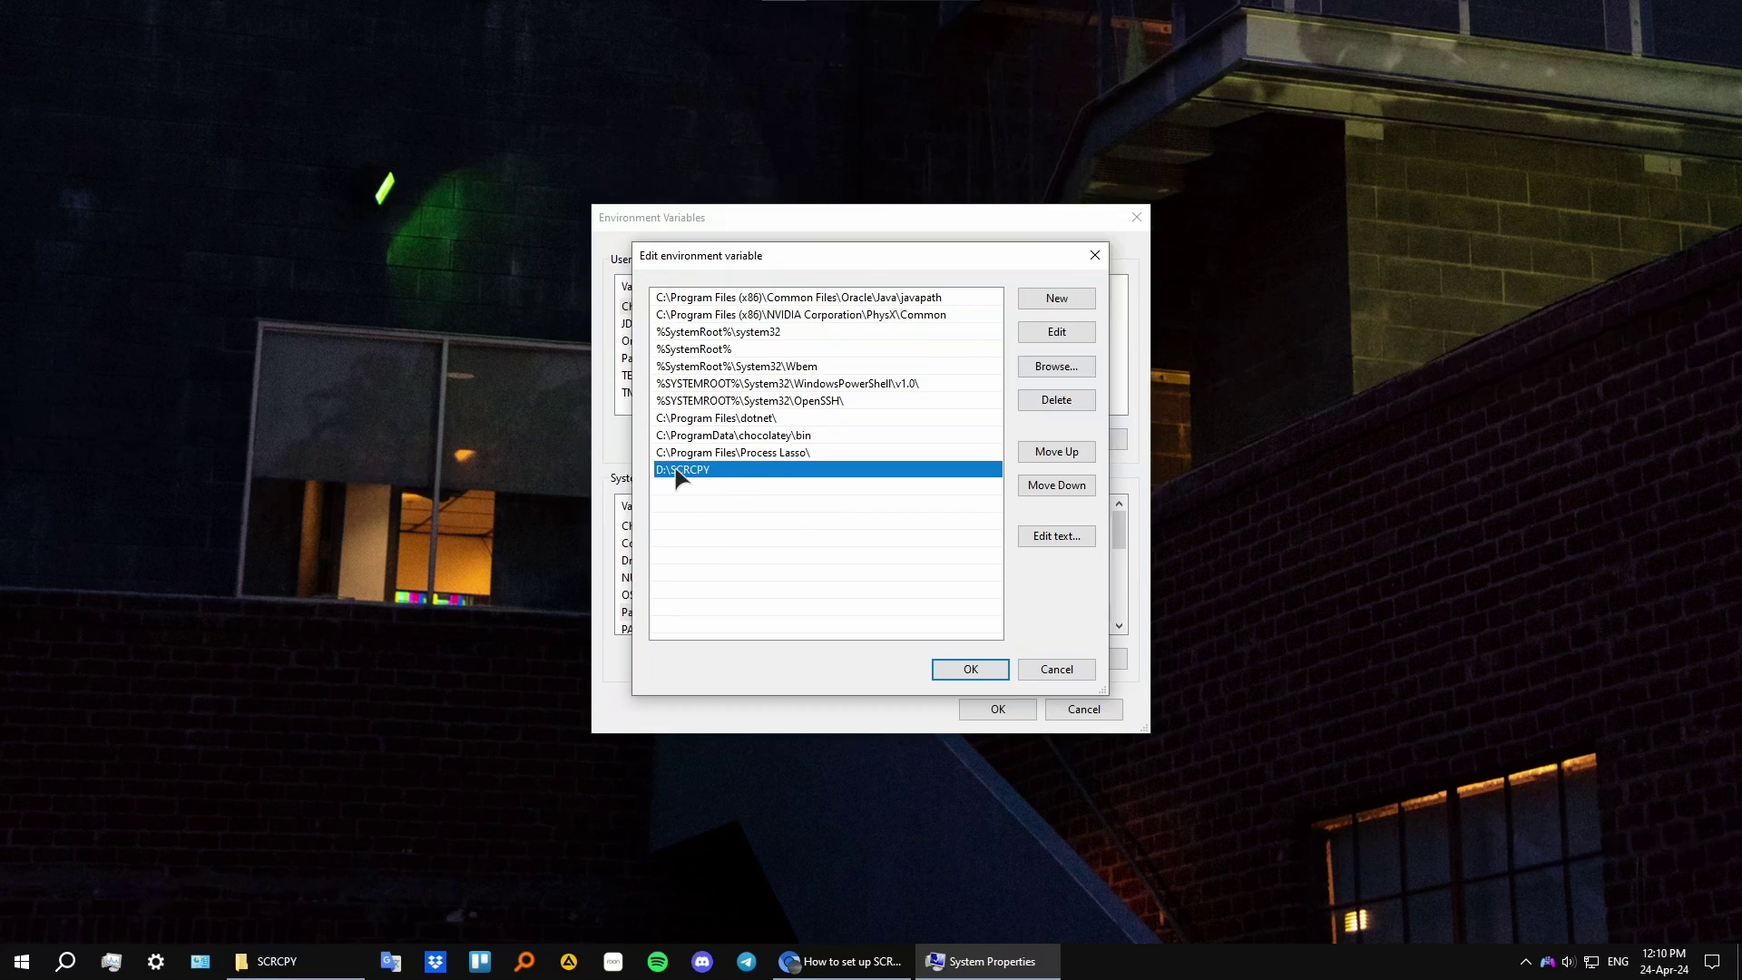
click(971, 669)
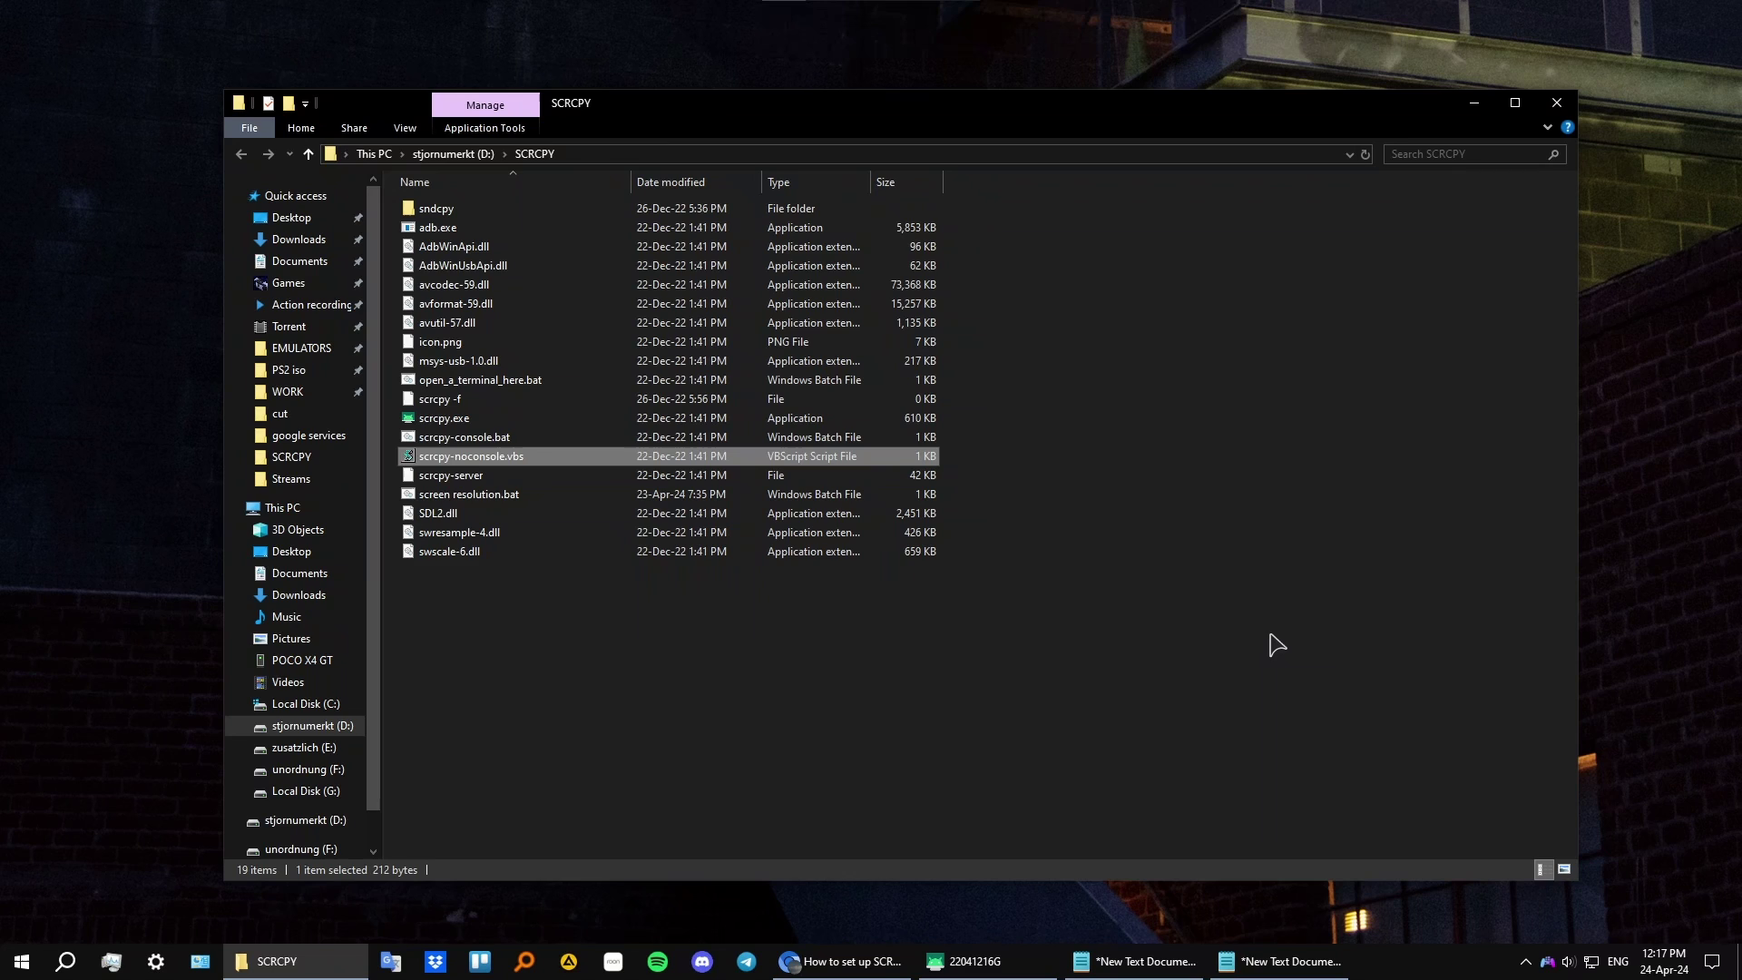
- Review the adb tcpip 5555 and adb connect note, then open an administrator Command Prompt
click(1281, 961)
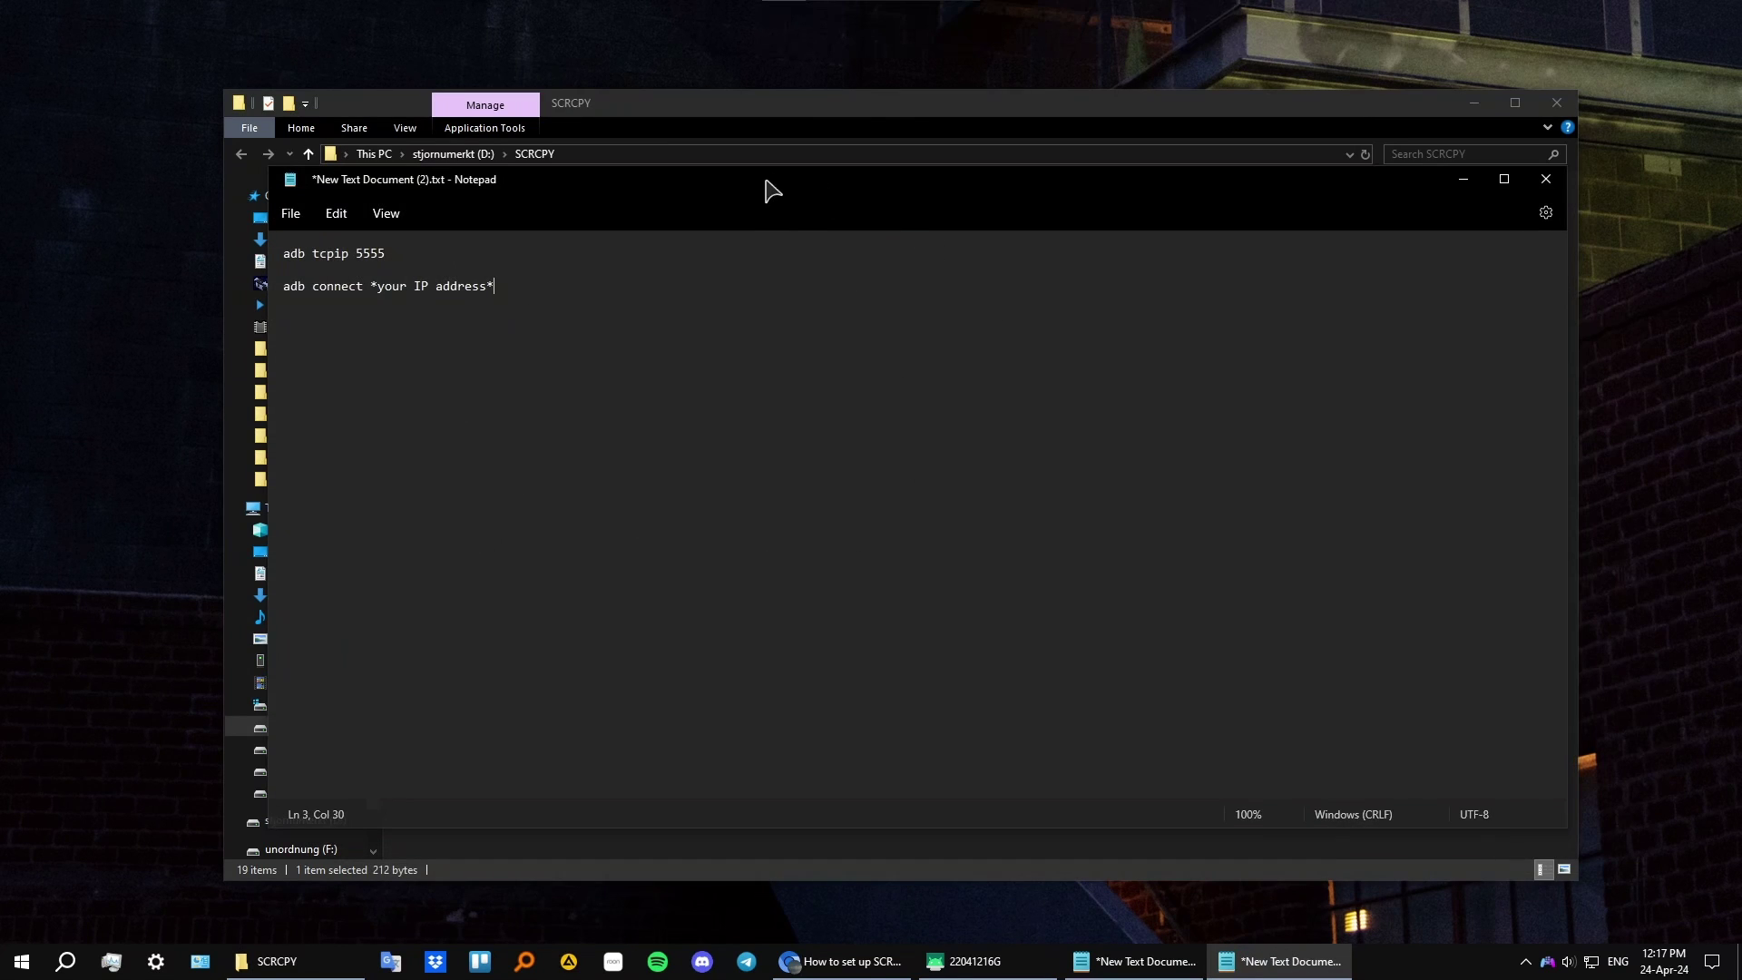
drag(770, 187, 1198, 211)
drag(834, 274, 665, 277)
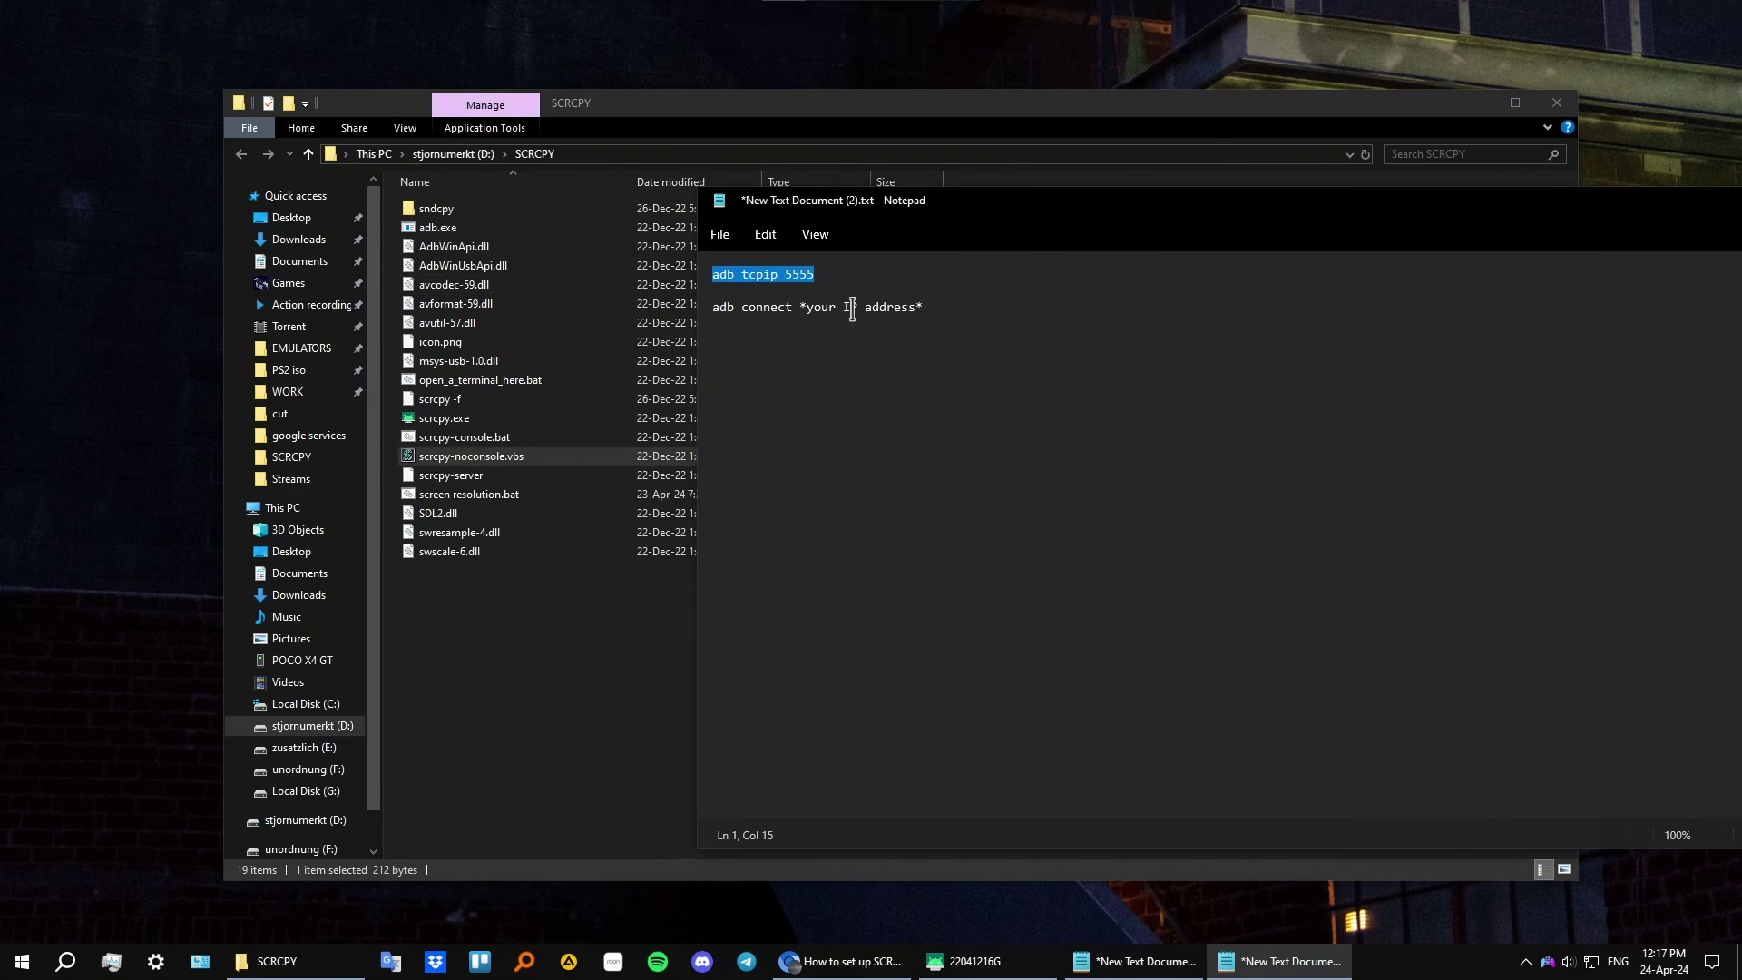
click(823, 275)
drag(937, 309, 701, 304)
drag(872, 275, 703, 281)
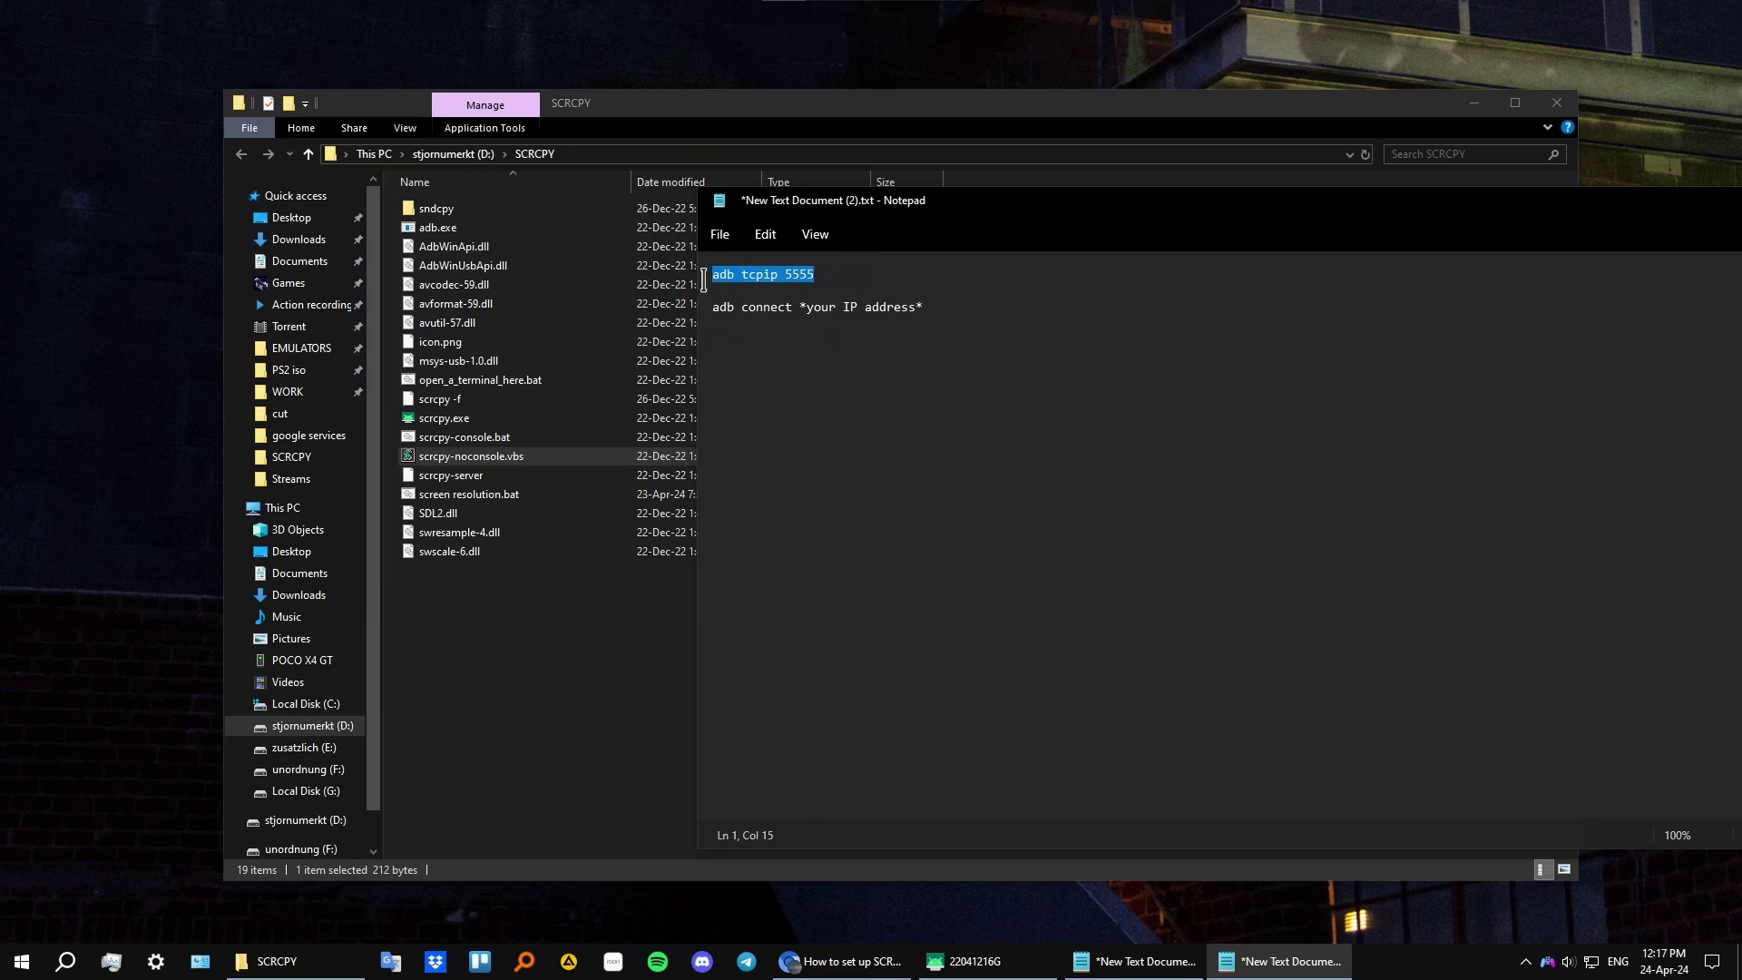
click(844, 275)
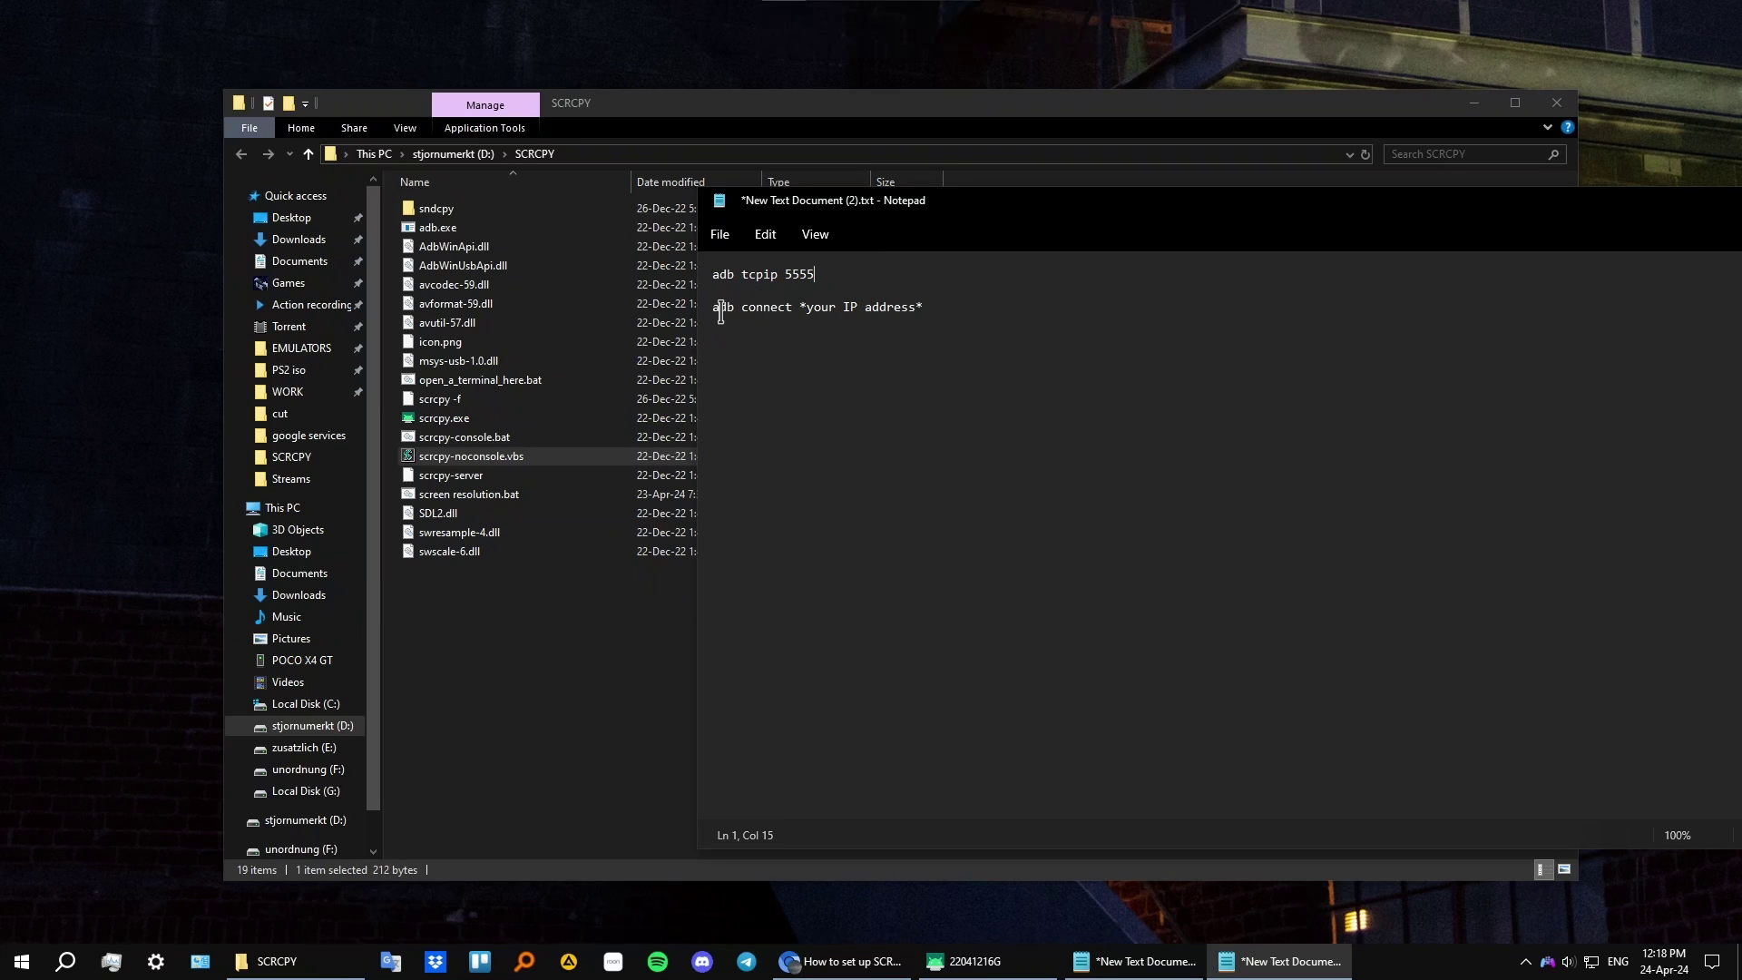
drag(713, 309, 791, 313)
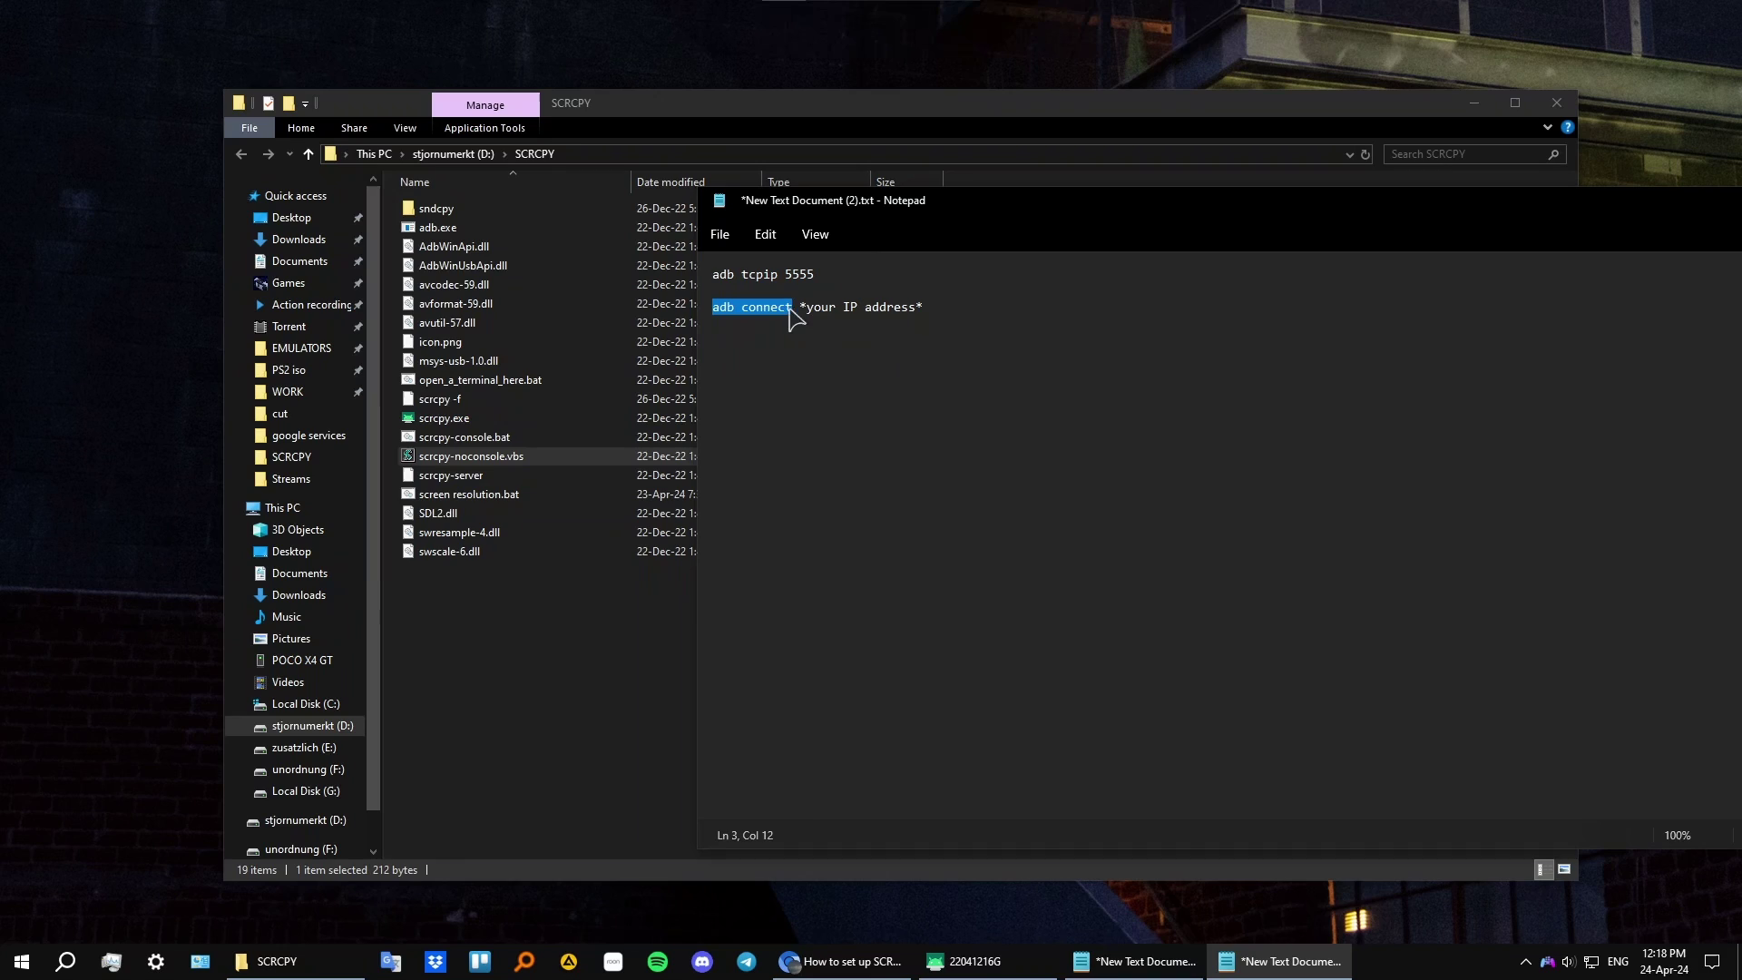
click(797, 309)
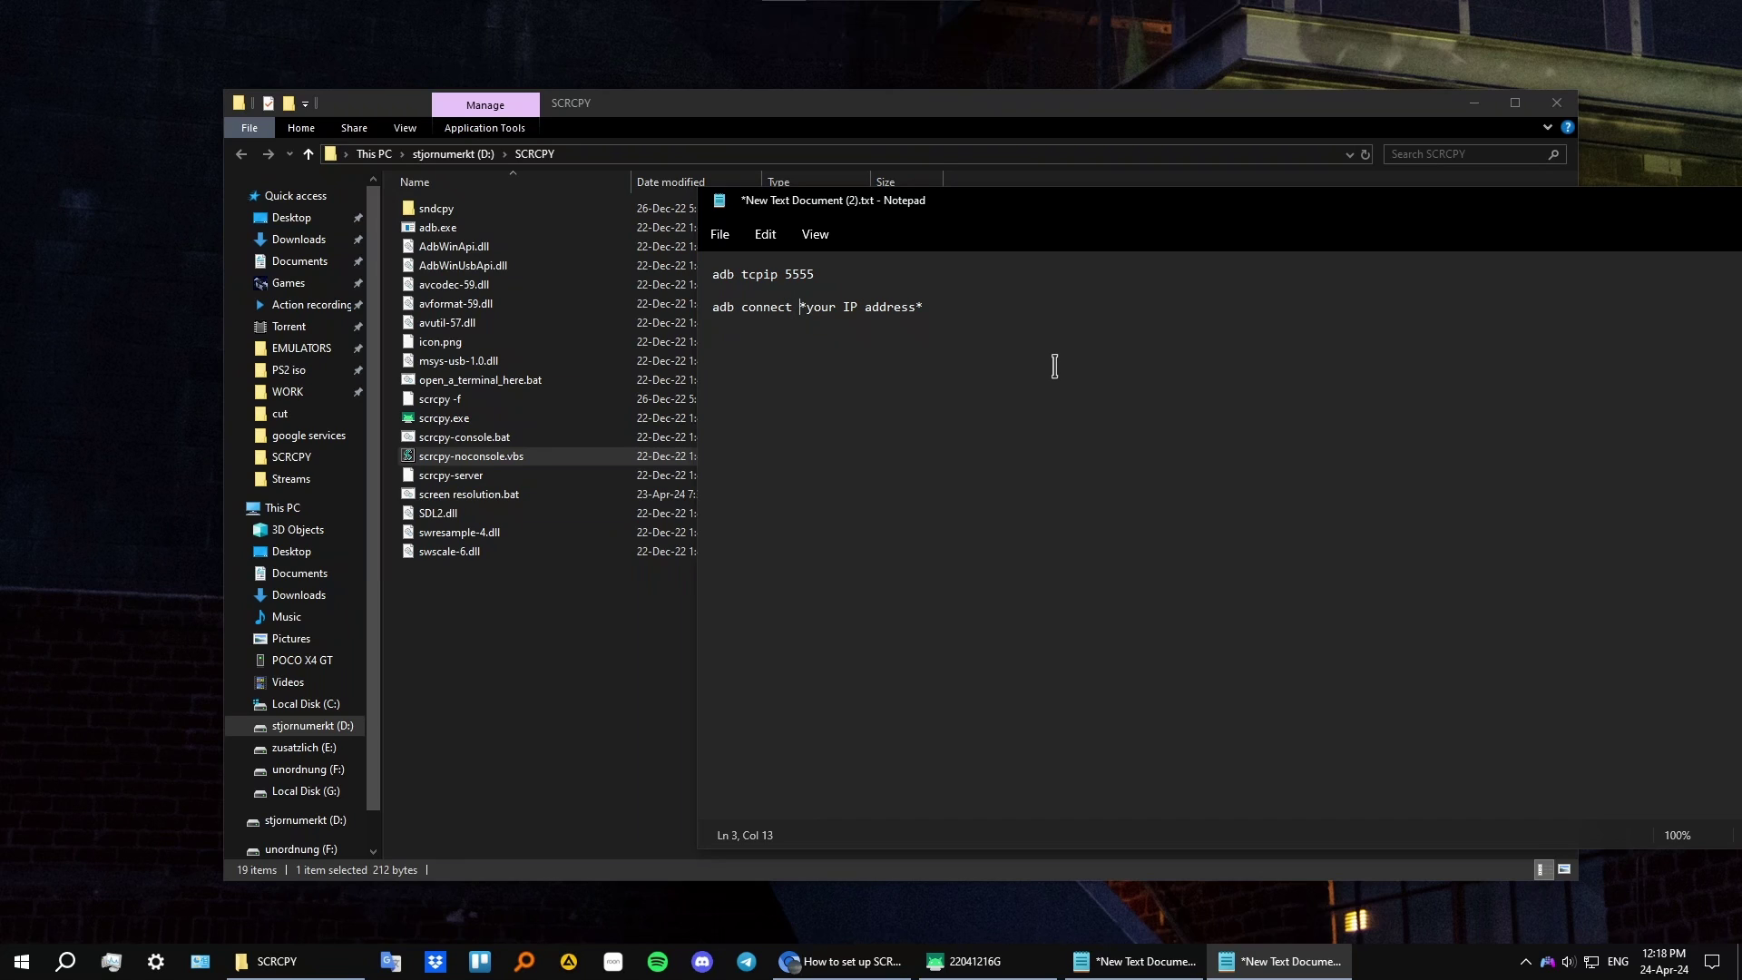
key(super+x)
key(a)
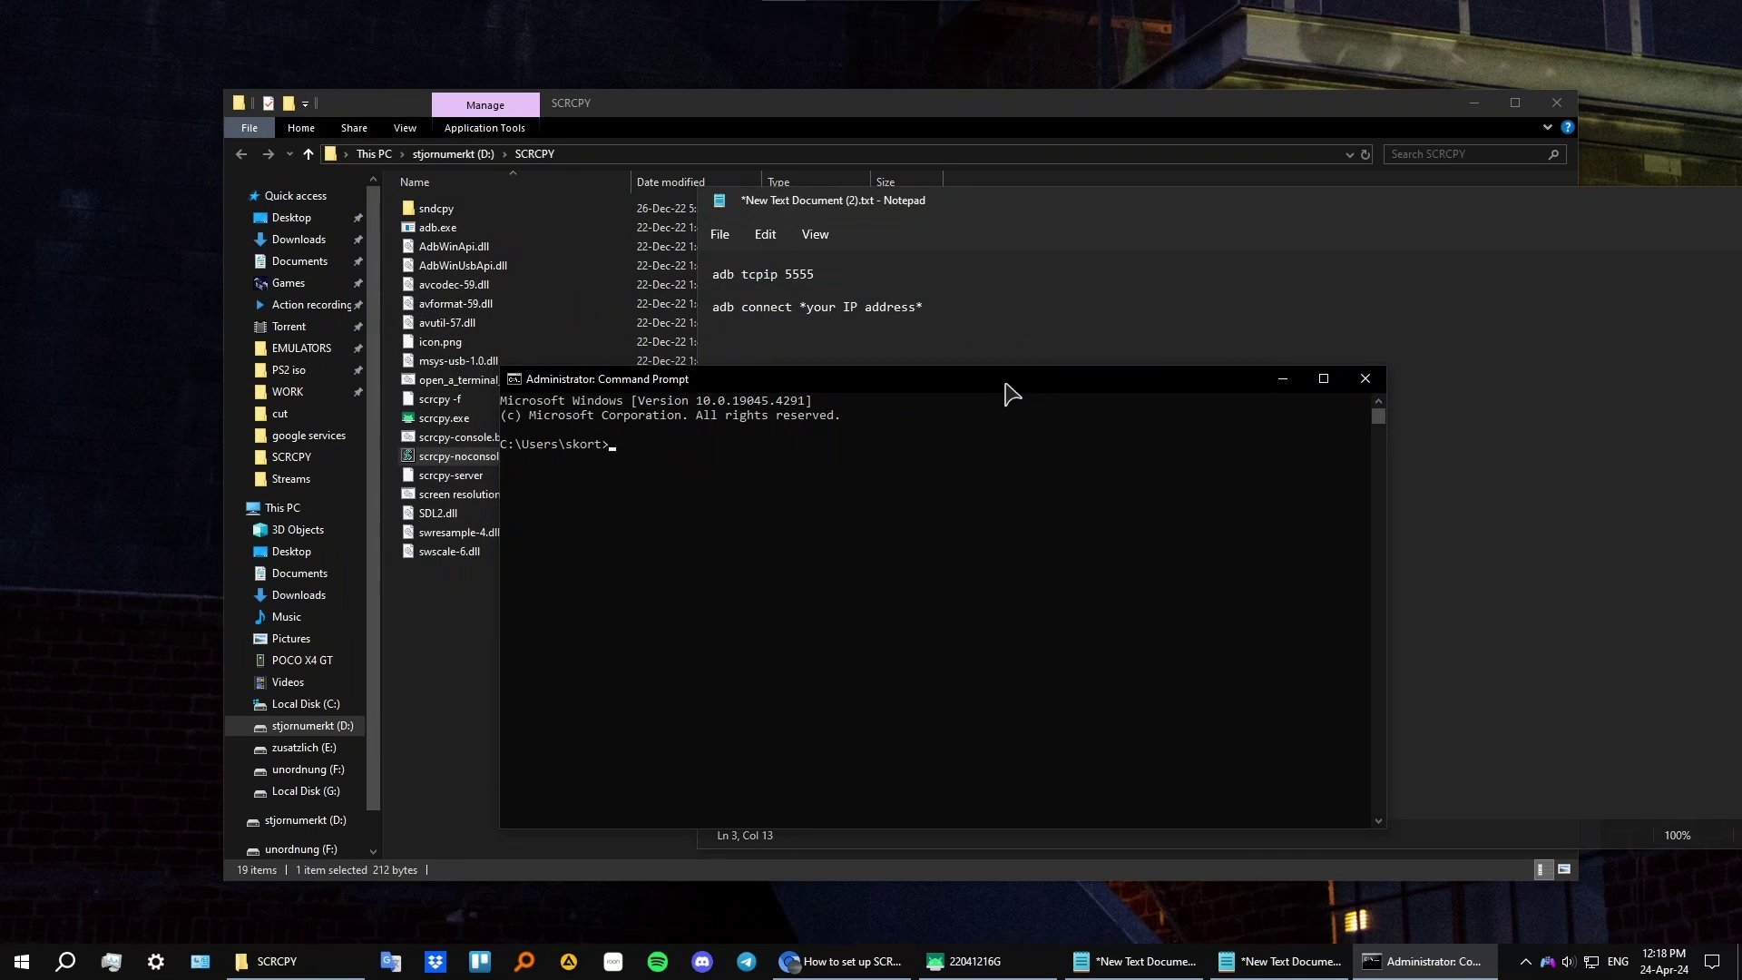
- Copy adb tcpip 5555 from the note and run it in Command Prompt
drag(833, 277, 713, 277)
drag(648, 381, 386, 348)
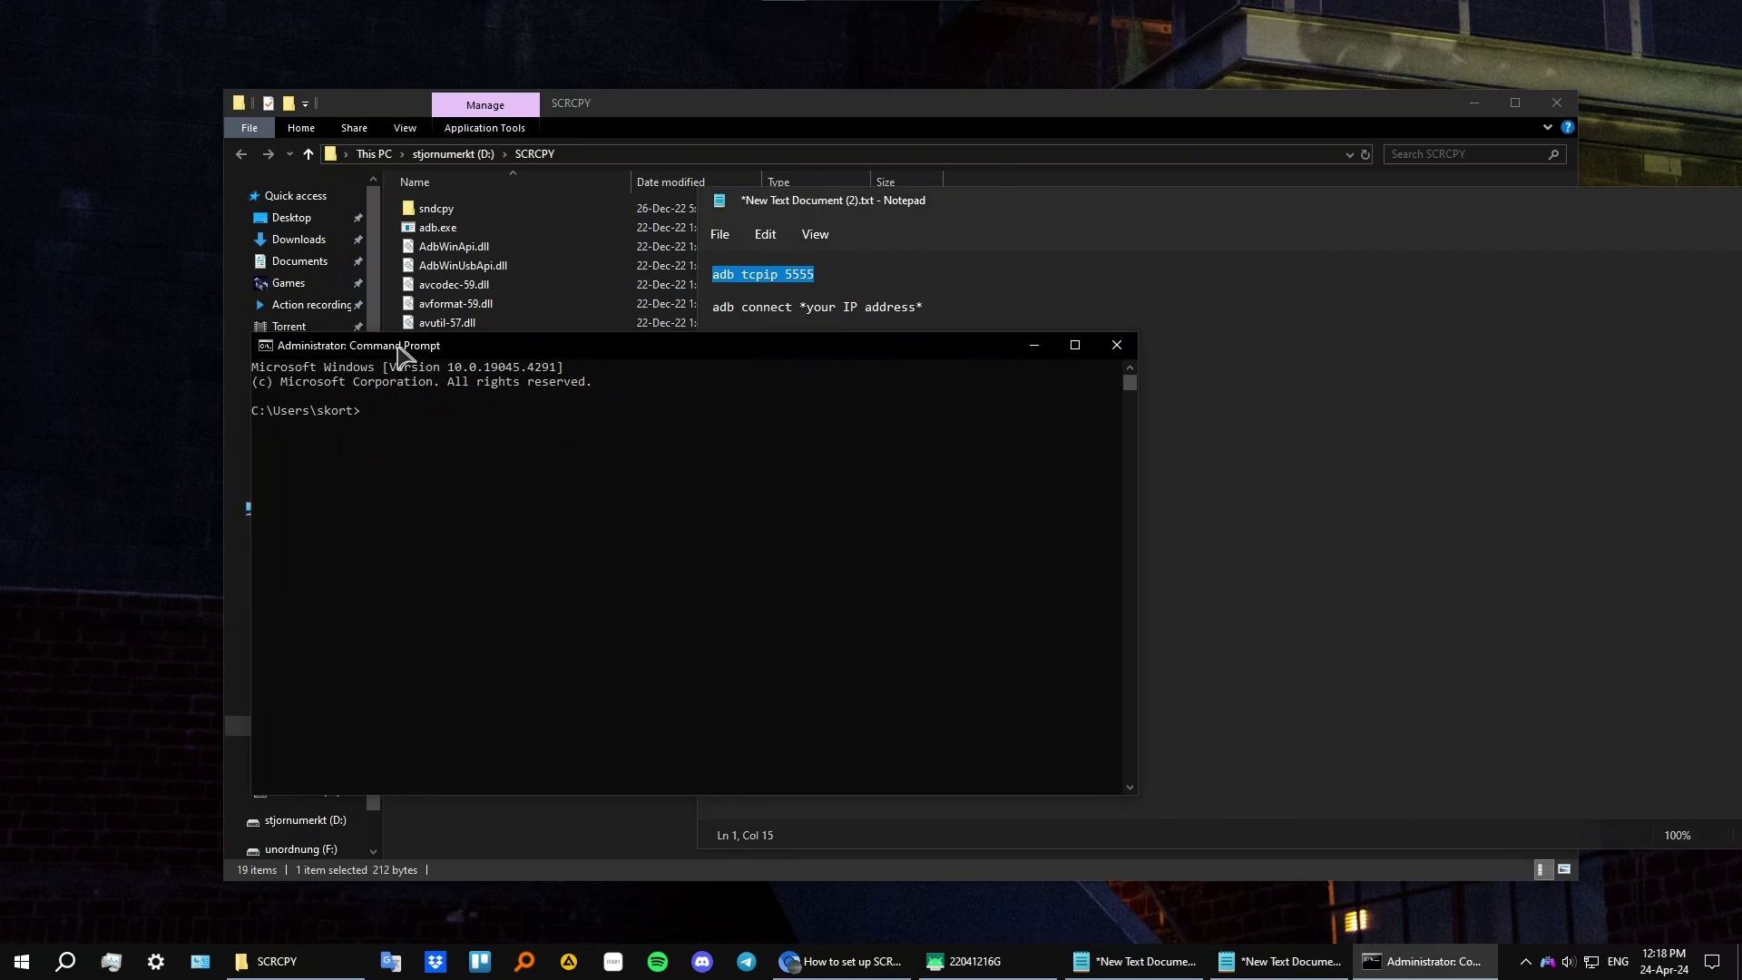
right_click(403, 434)
key(Return)
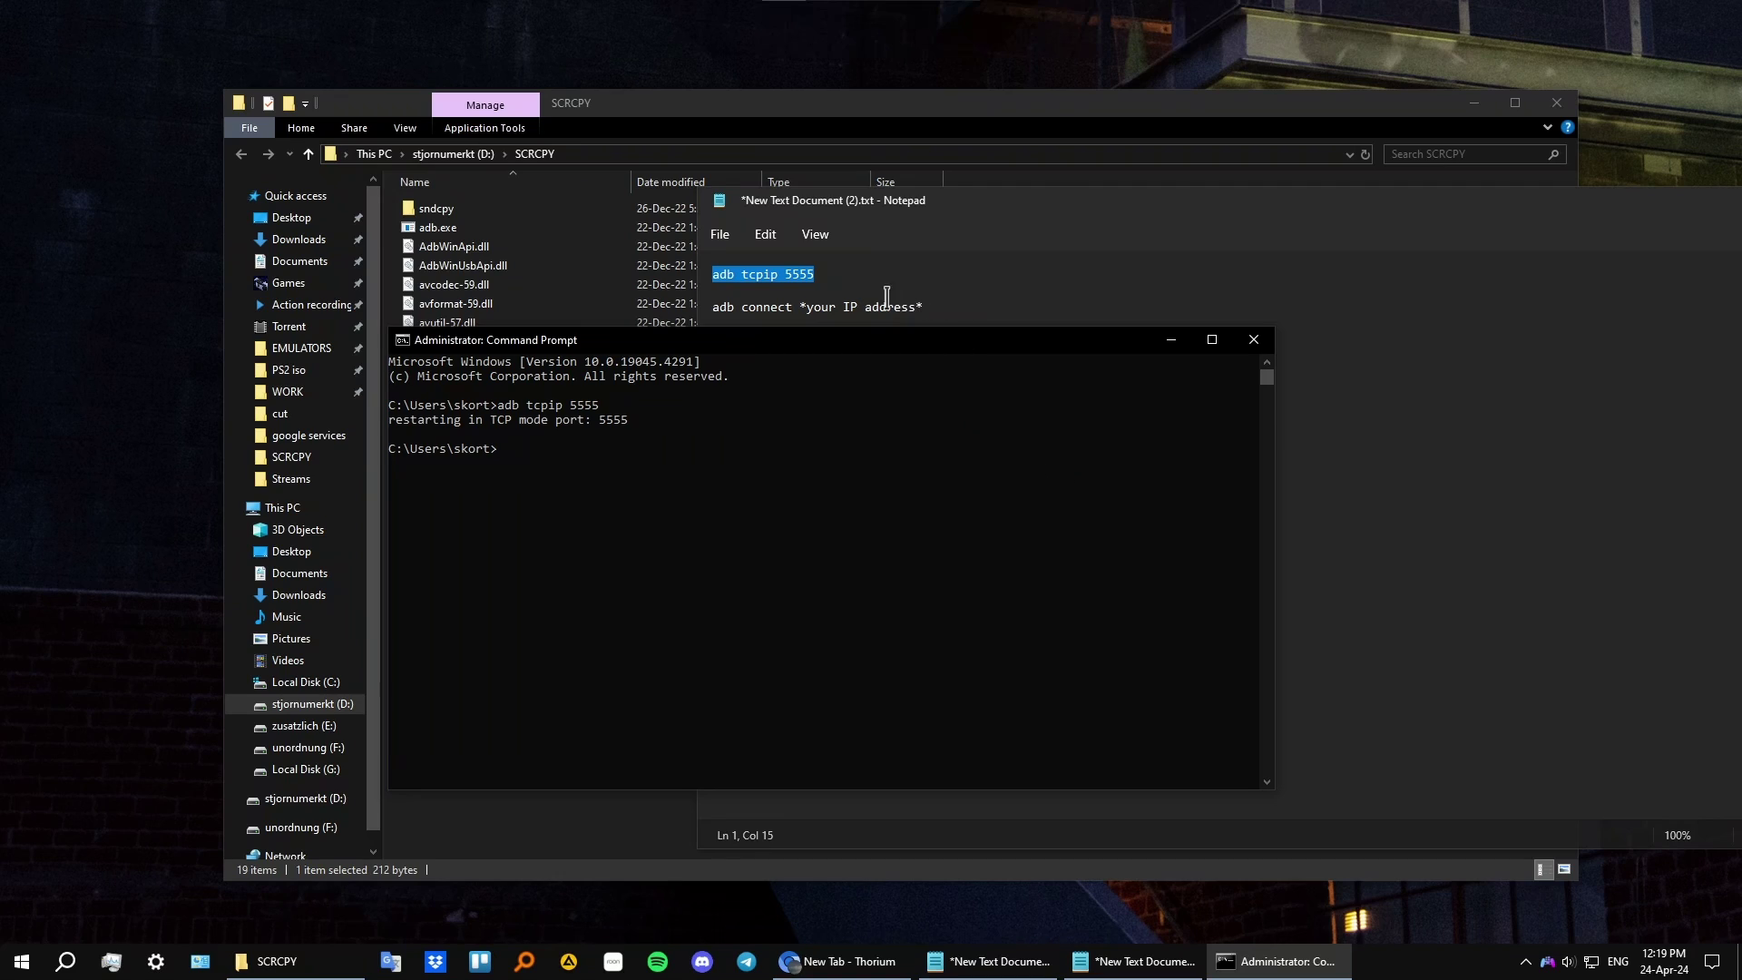
- Start typing 'adb co' at the prompt and bring the adb commands note forward
text(da)
key(BackSpace)
key(BackSpace)
text(adb co)
click(1023, 960)
drag(1254, 321, 1286, 196)
click(903, 381)
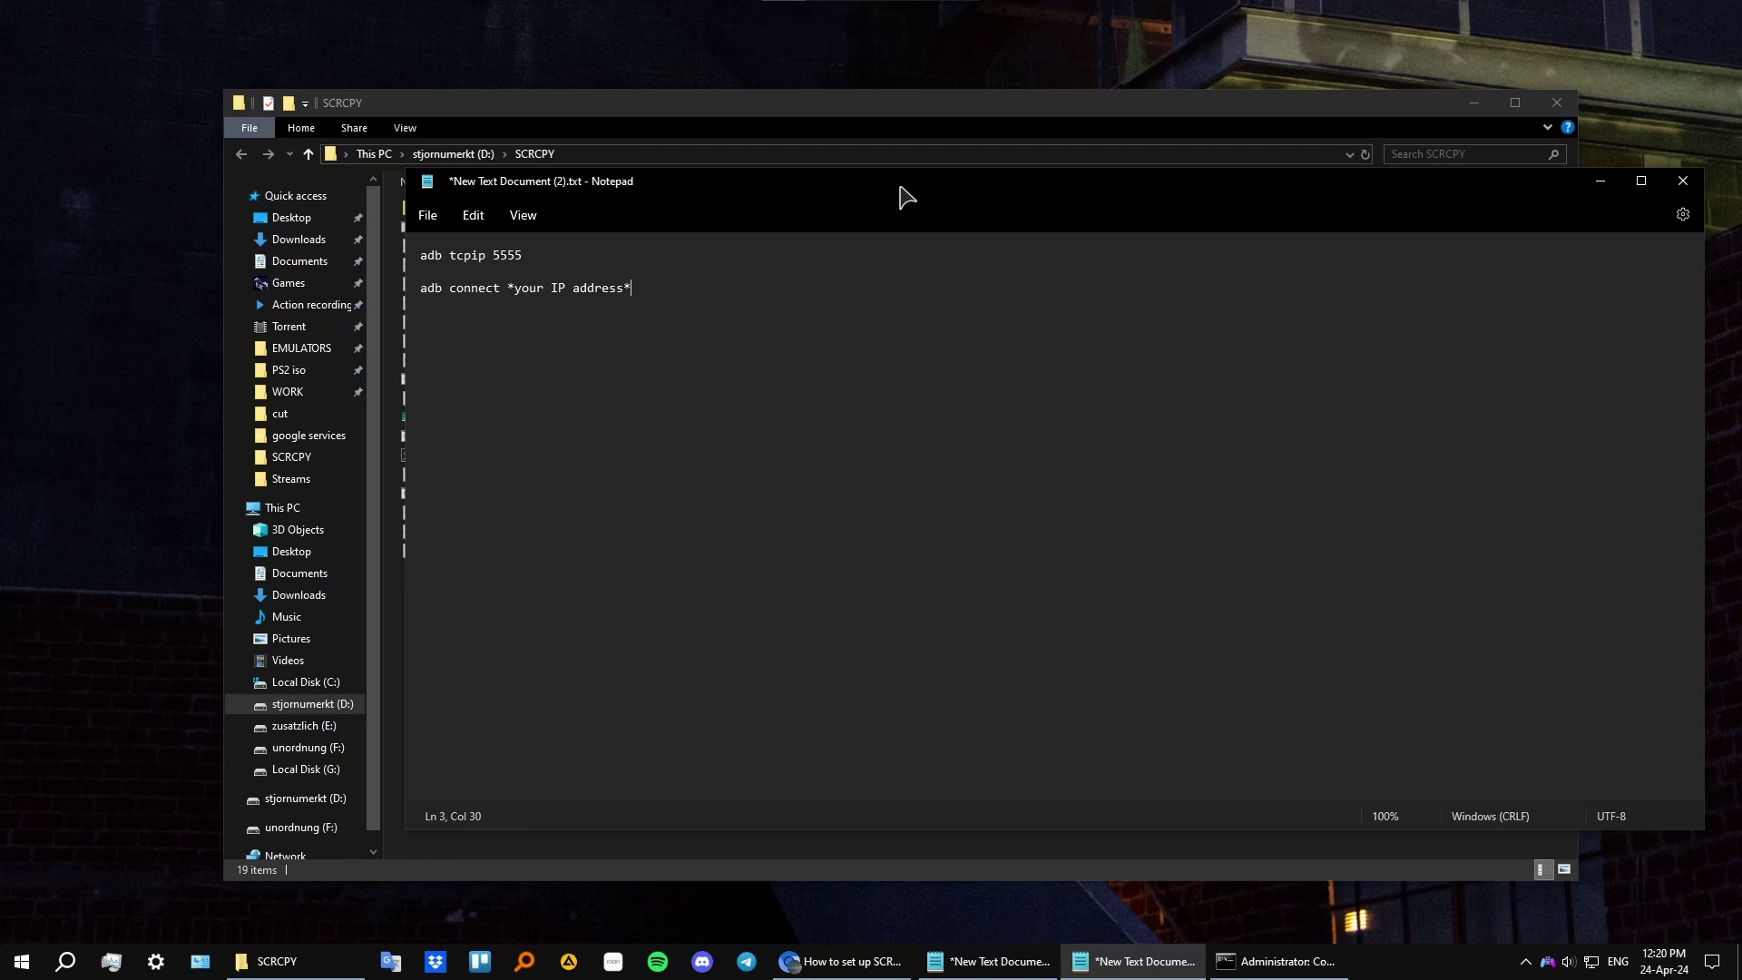
- Minimize Notepad and launch scrcpy-noconsole.vbs from the D:\SCRCPY folder
click(1602, 182)
drag(946, 111, 984, 118)
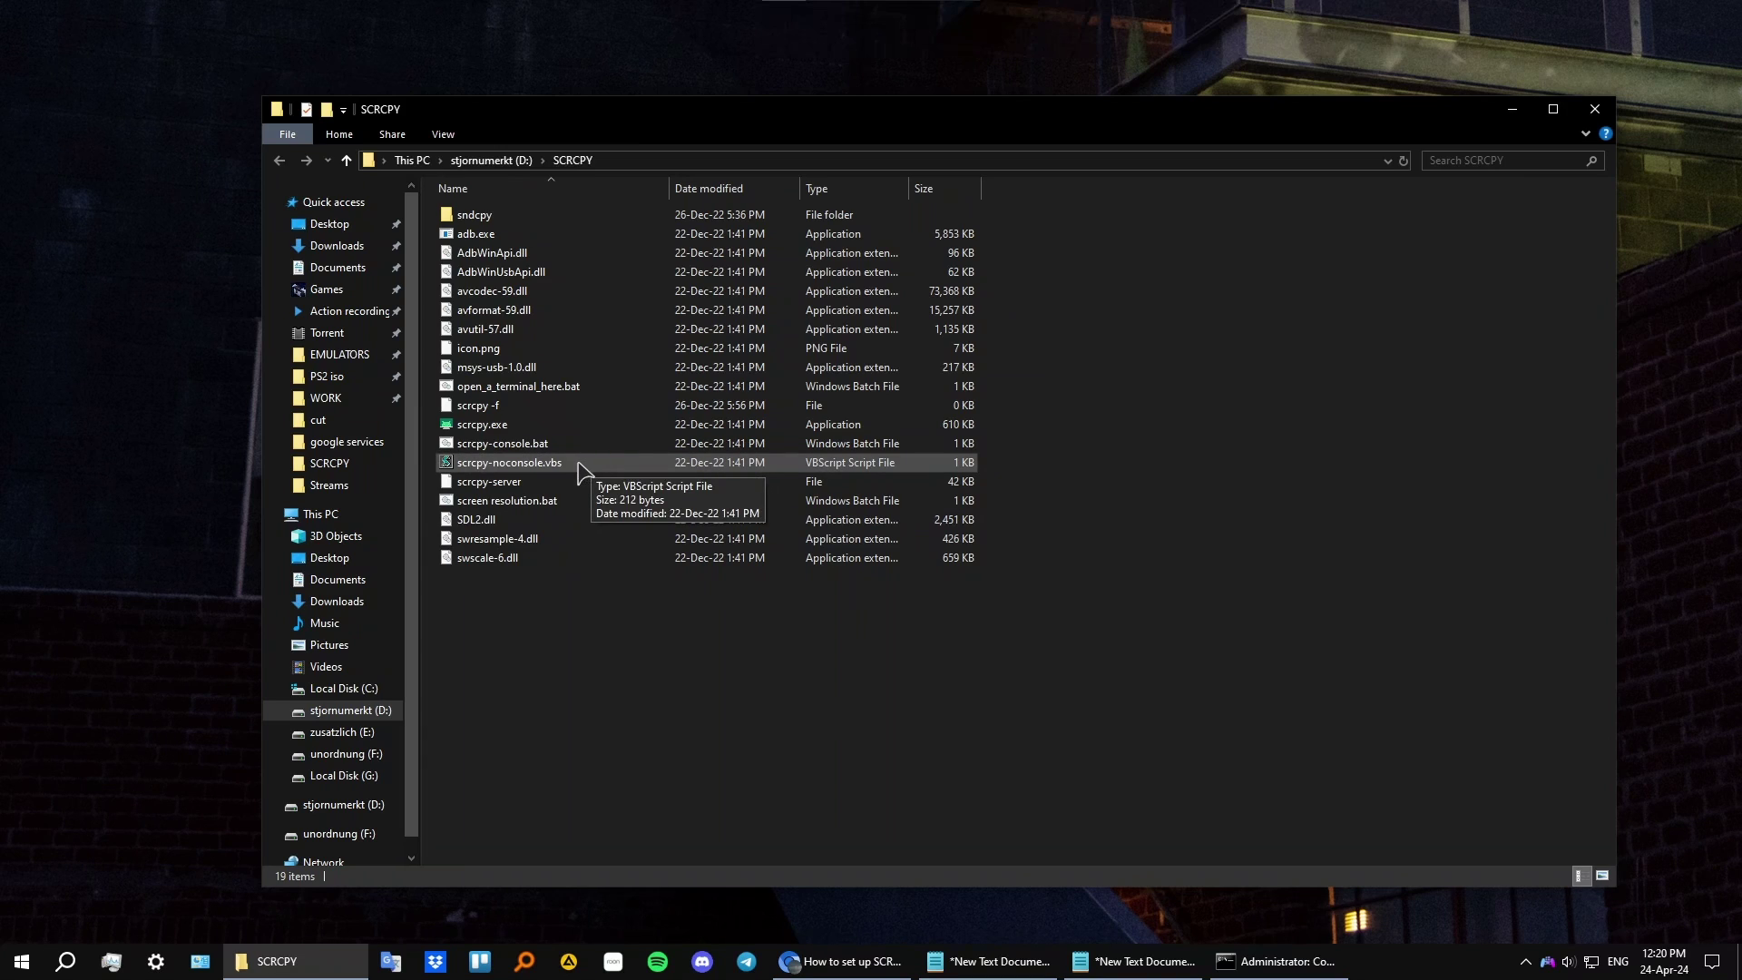
double_click(558, 465)
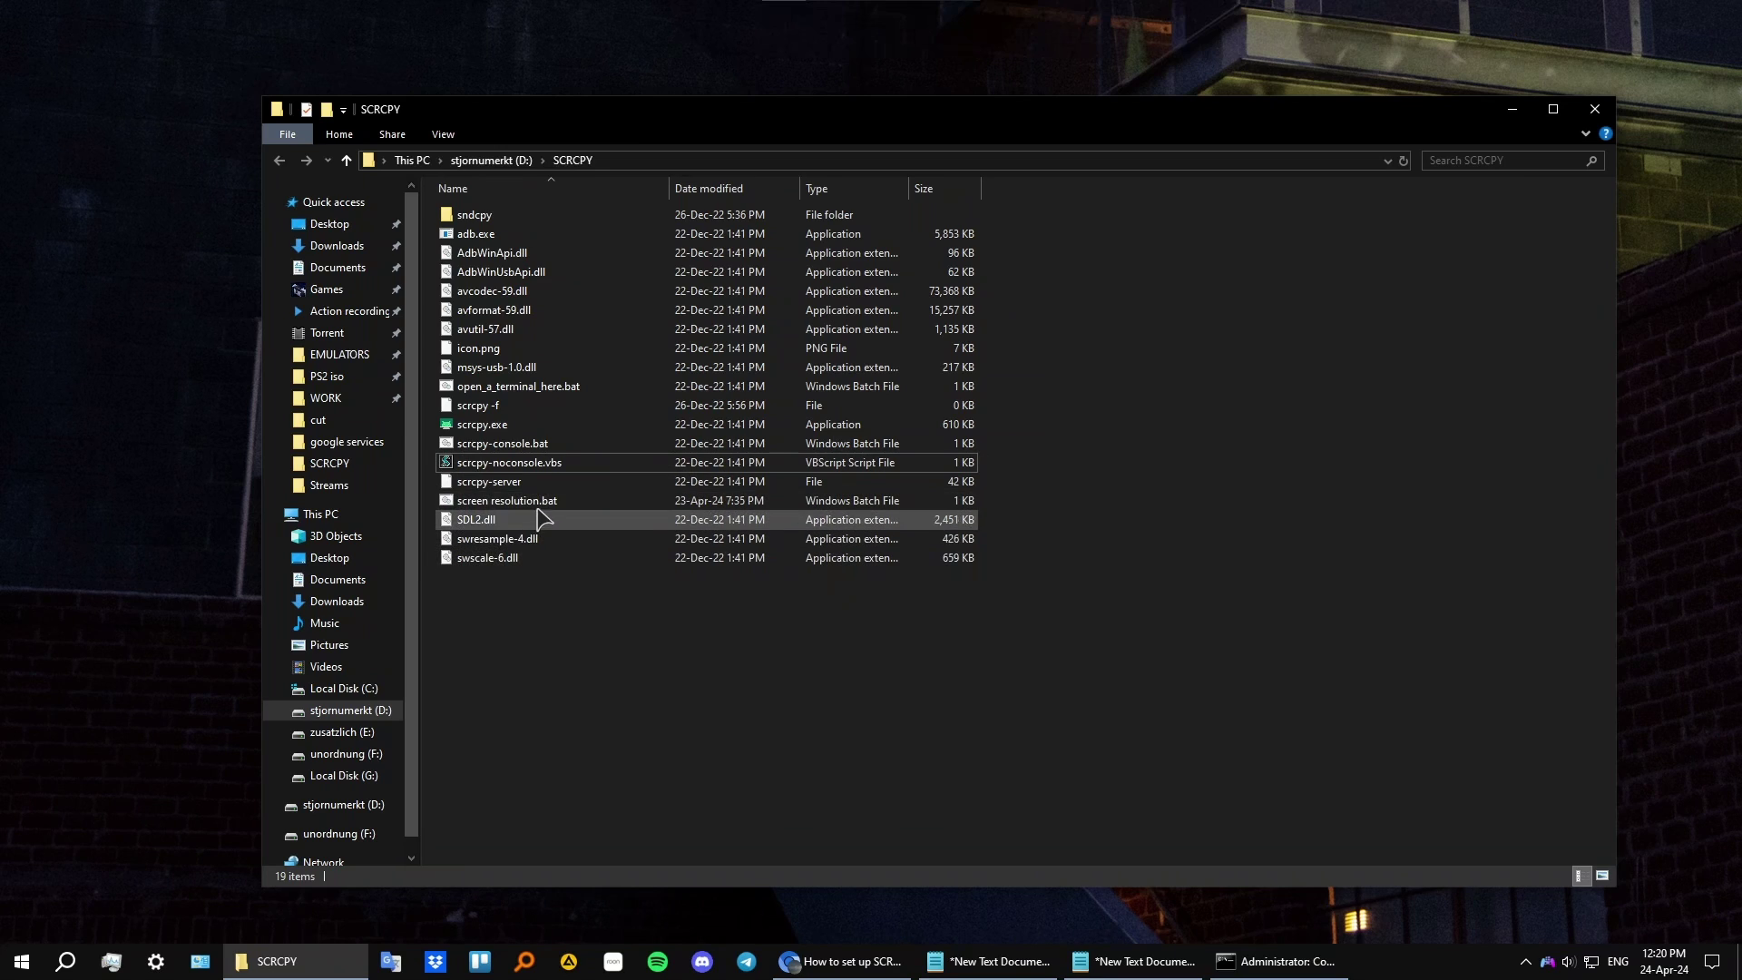
click(590, 502)
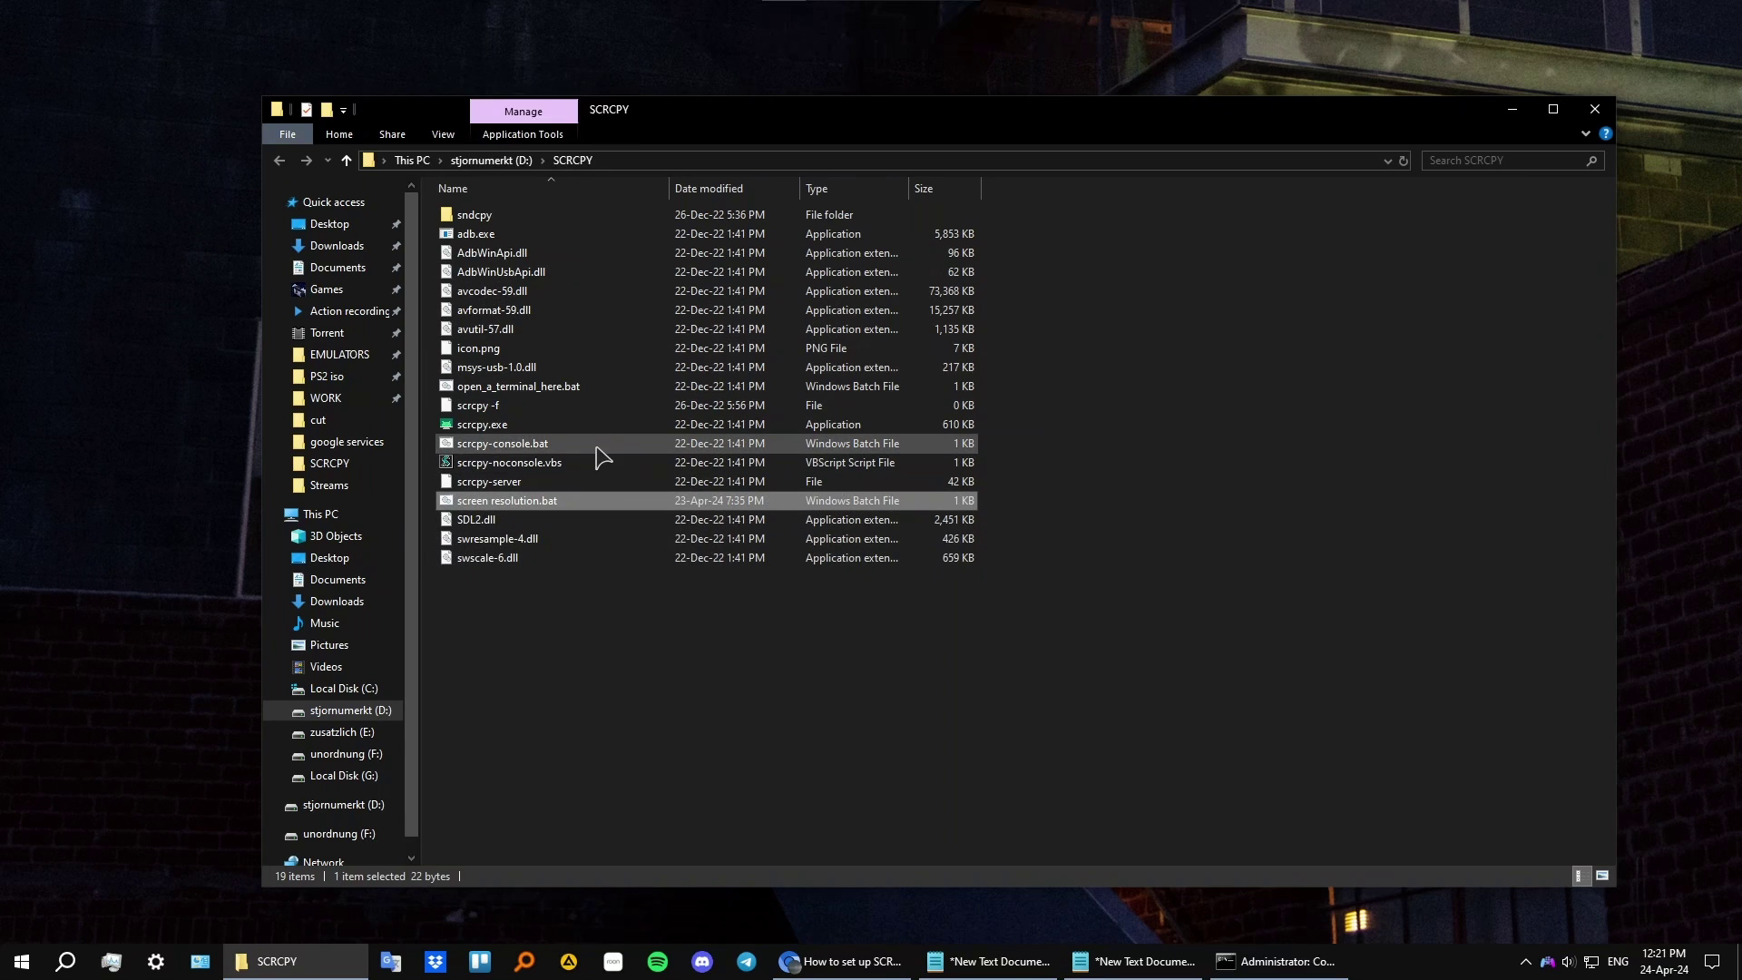
click(548, 465)
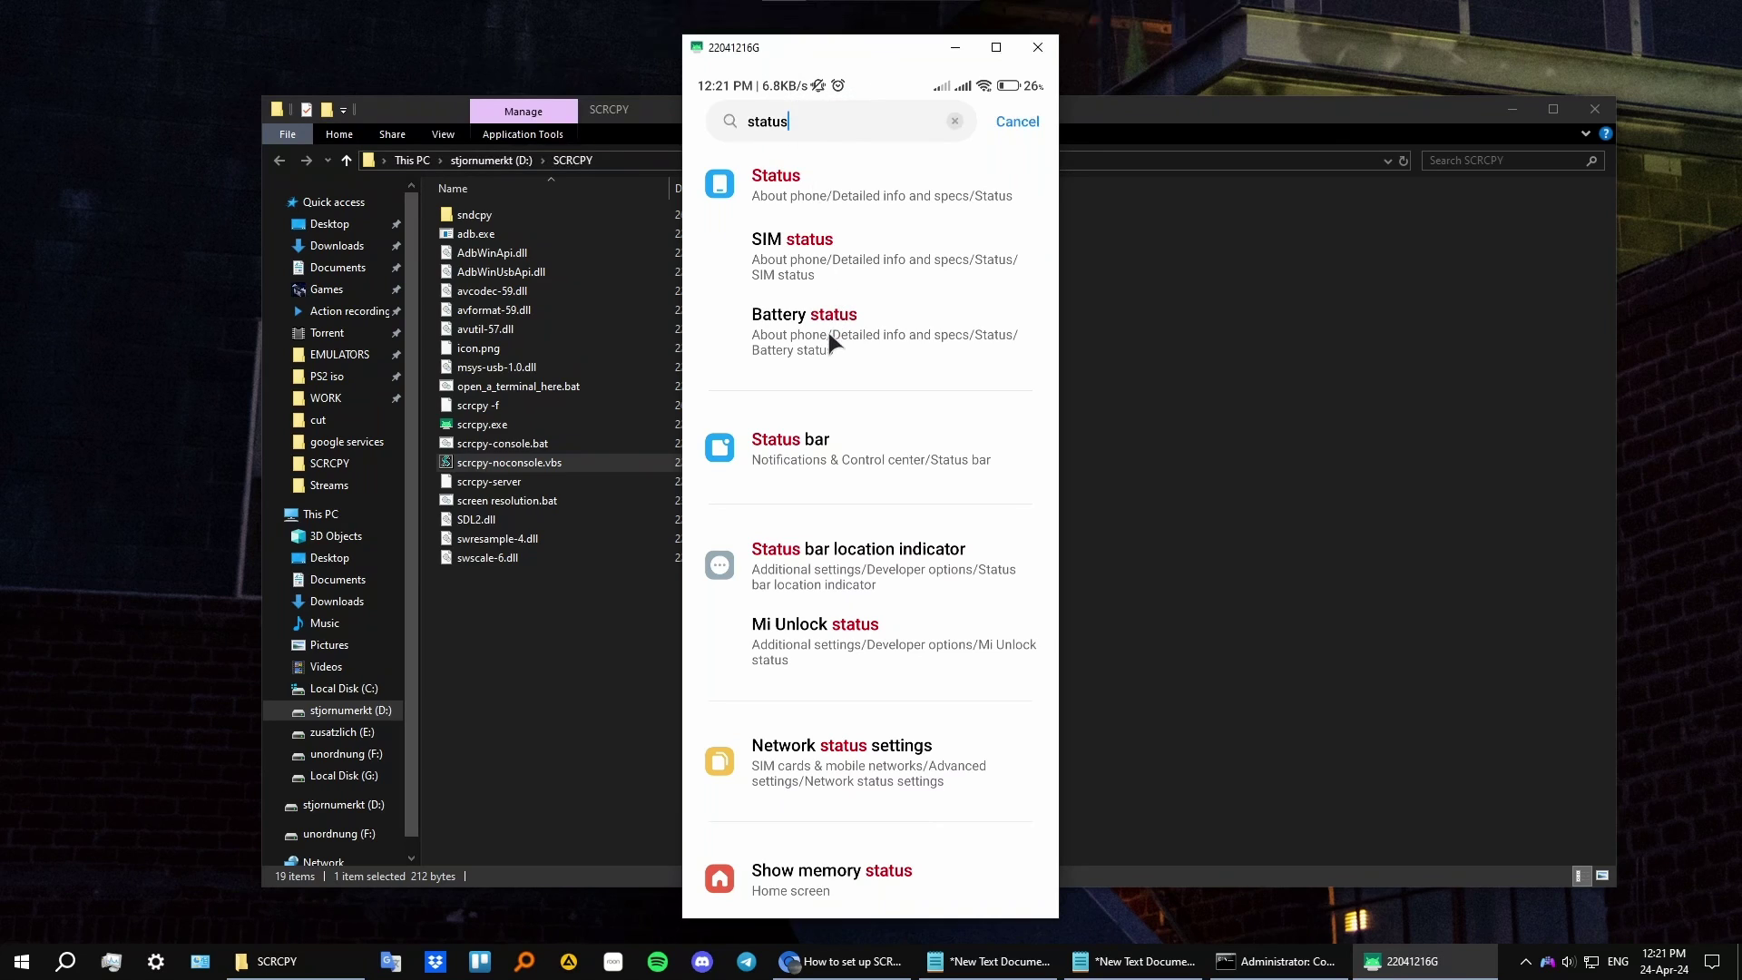
- Return to the phone's main Settings page, scroll it, then close the scrcpy window
right_click(878, 386)
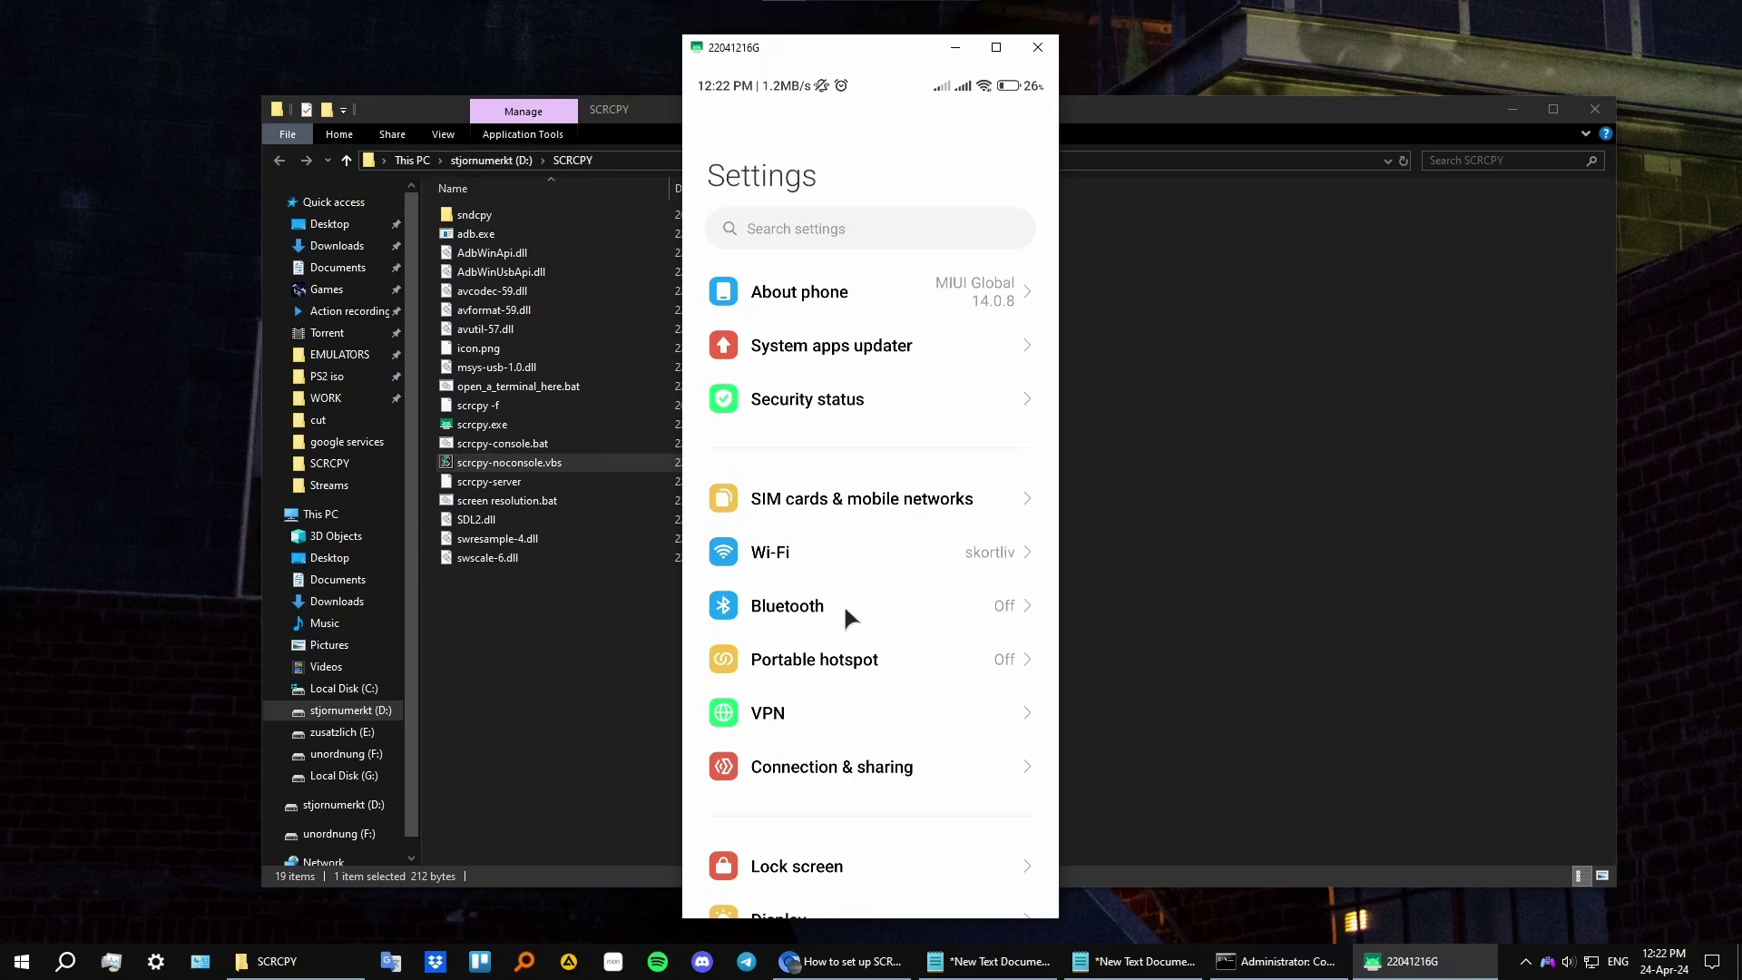
drag(842, 583, 896, 671)
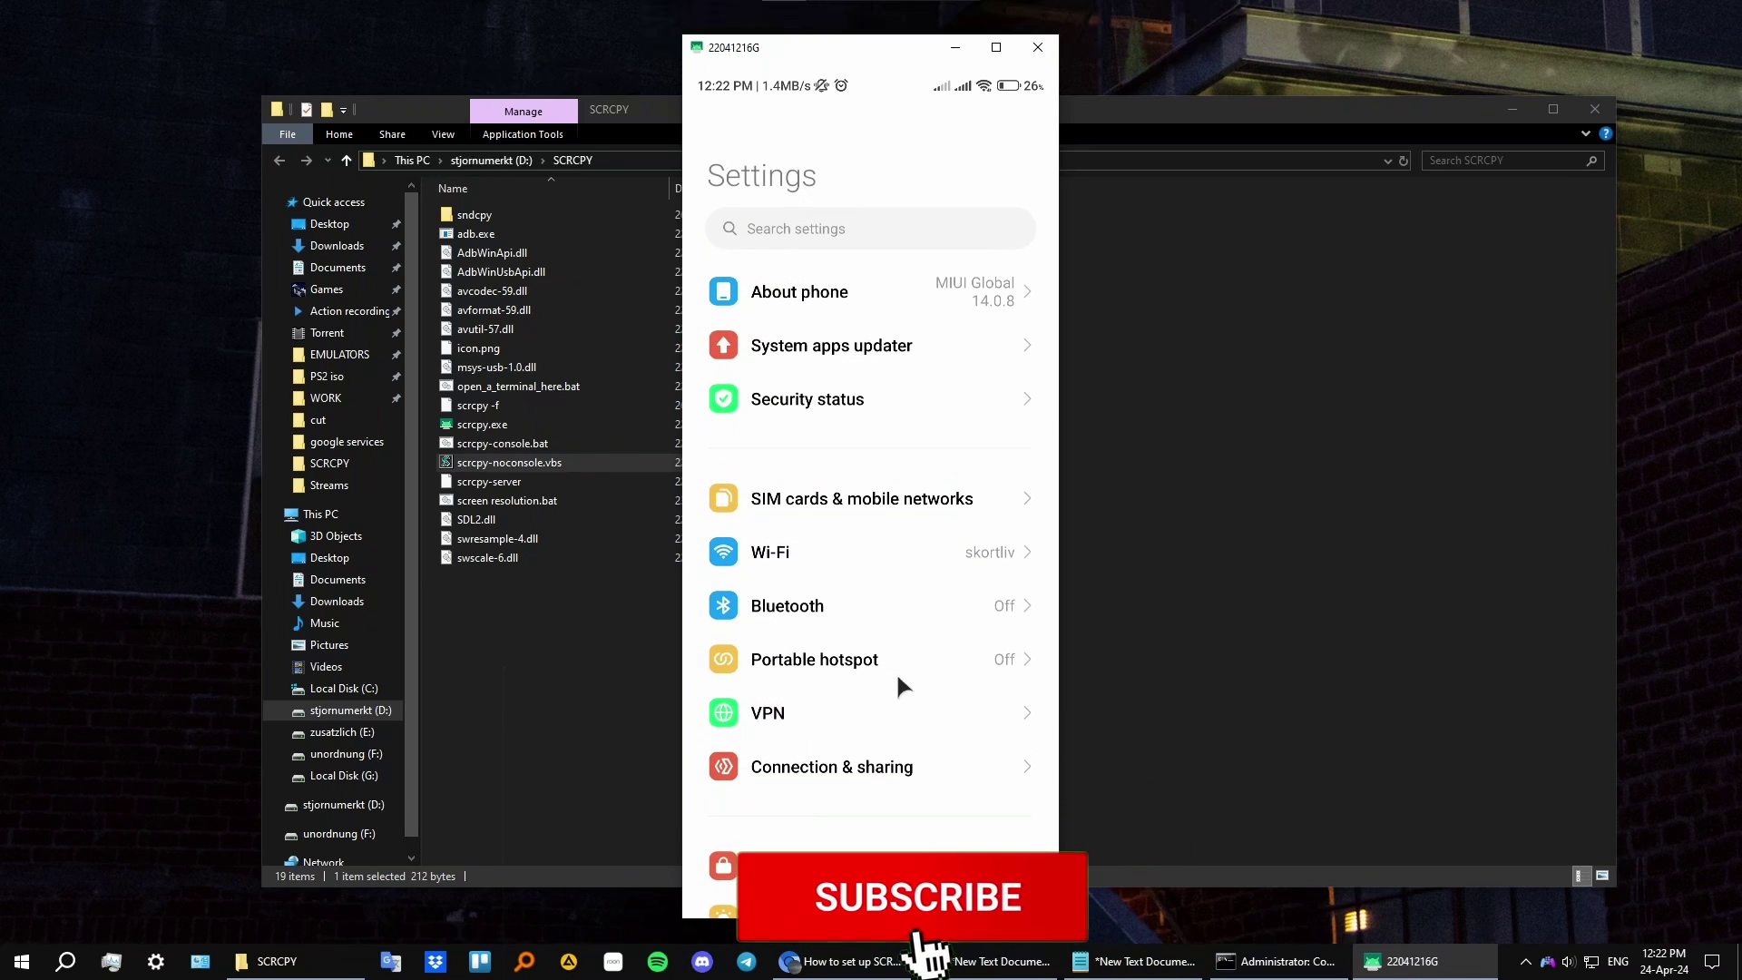
click(1134, 518)
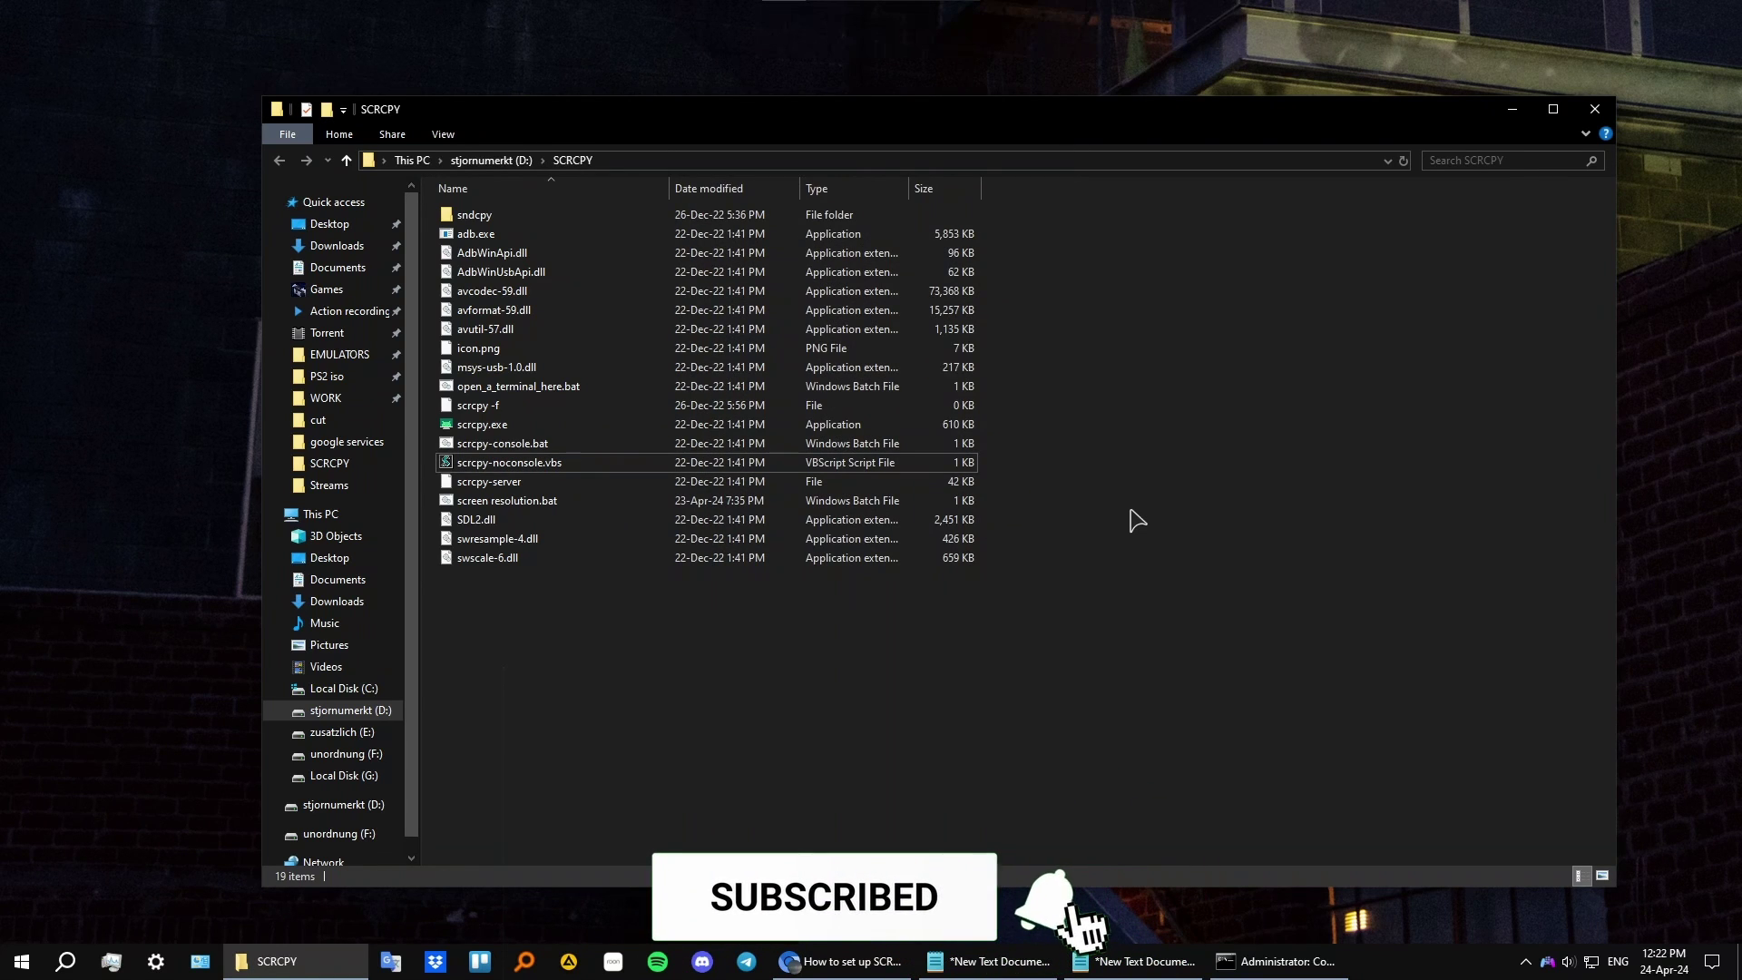